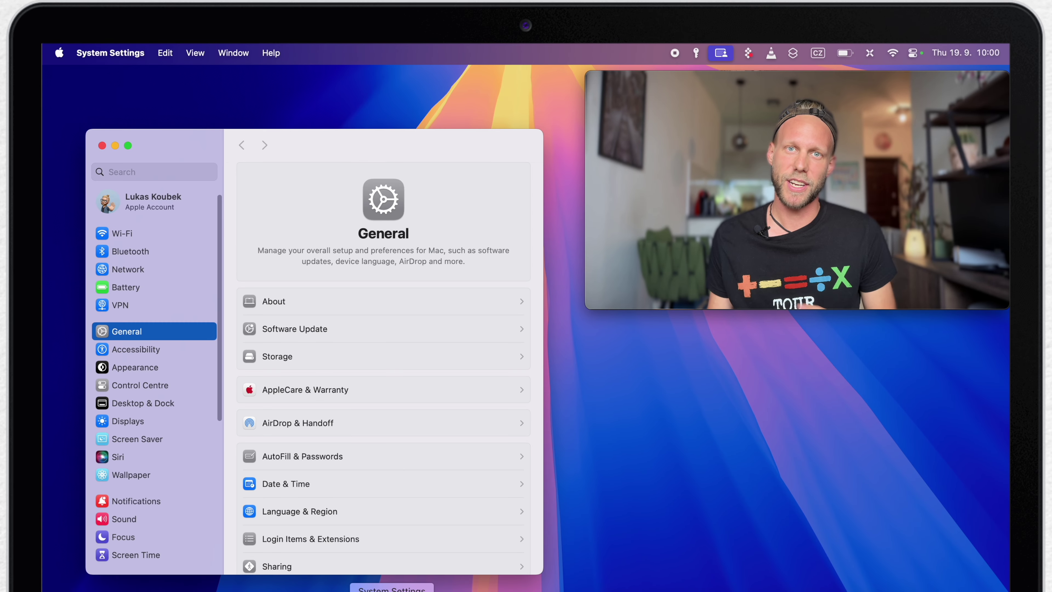
Open Privacy & Security > Apple Advertising and toggle Personalised Ads off, then back on.
scroll(153, 467, "down", 10)
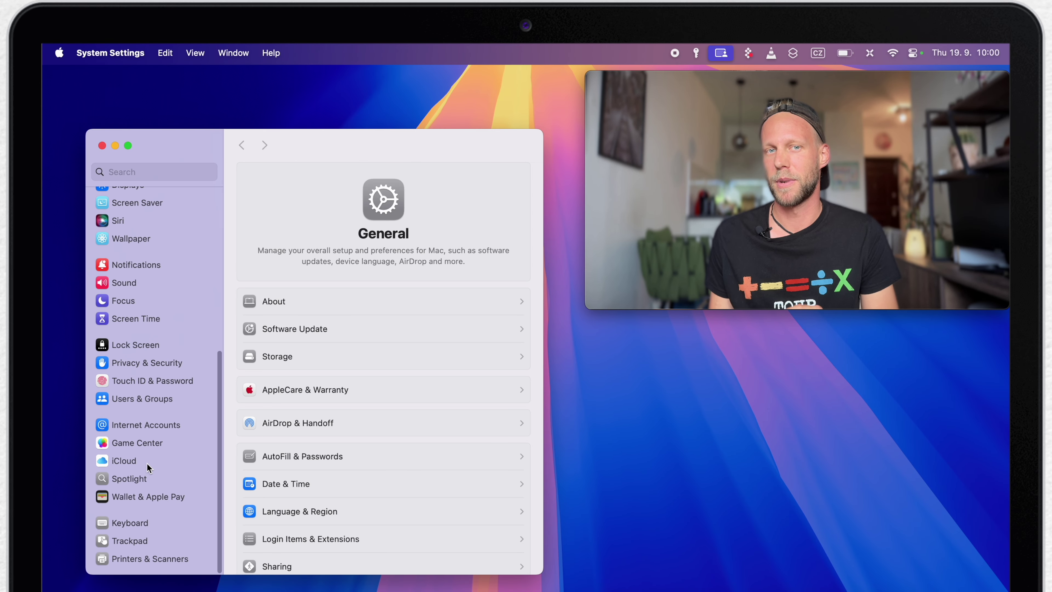
left_click(141, 364)
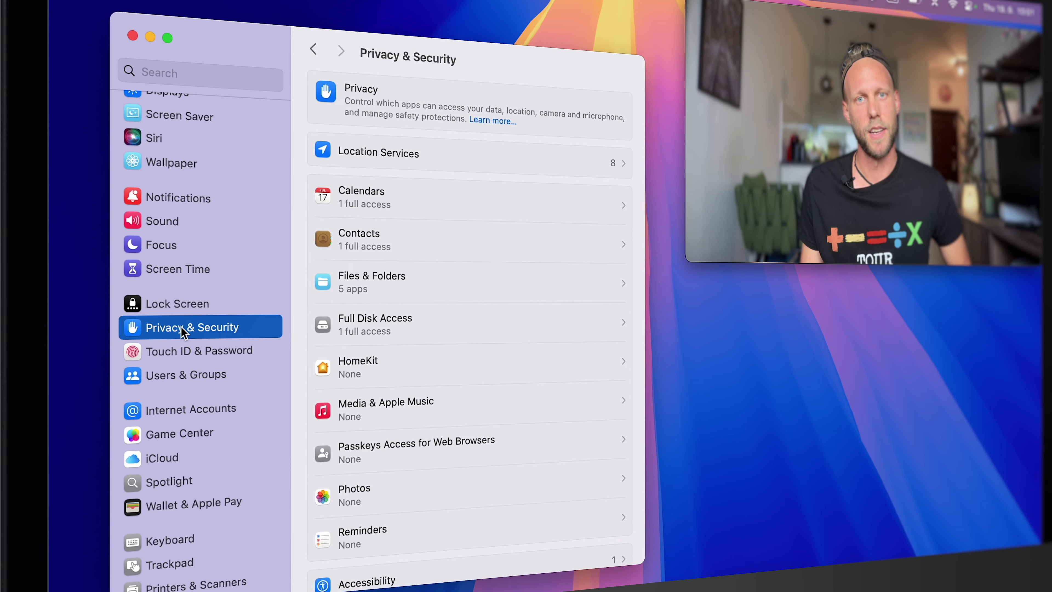
scroll(467, 298, "down", 15)
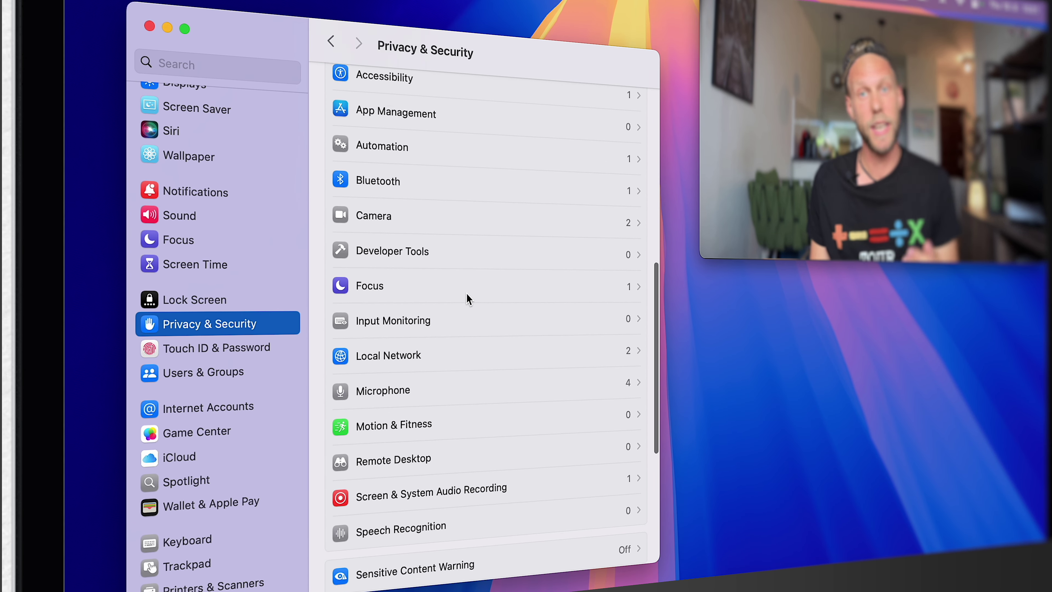
scroll(467, 294, "up", 1)
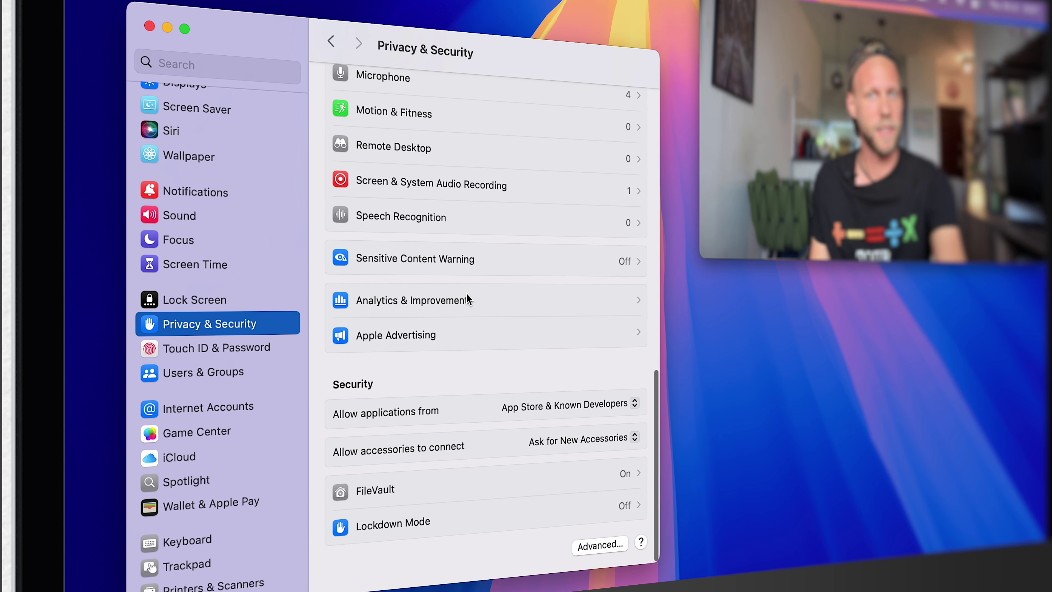
left_click(480, 334)
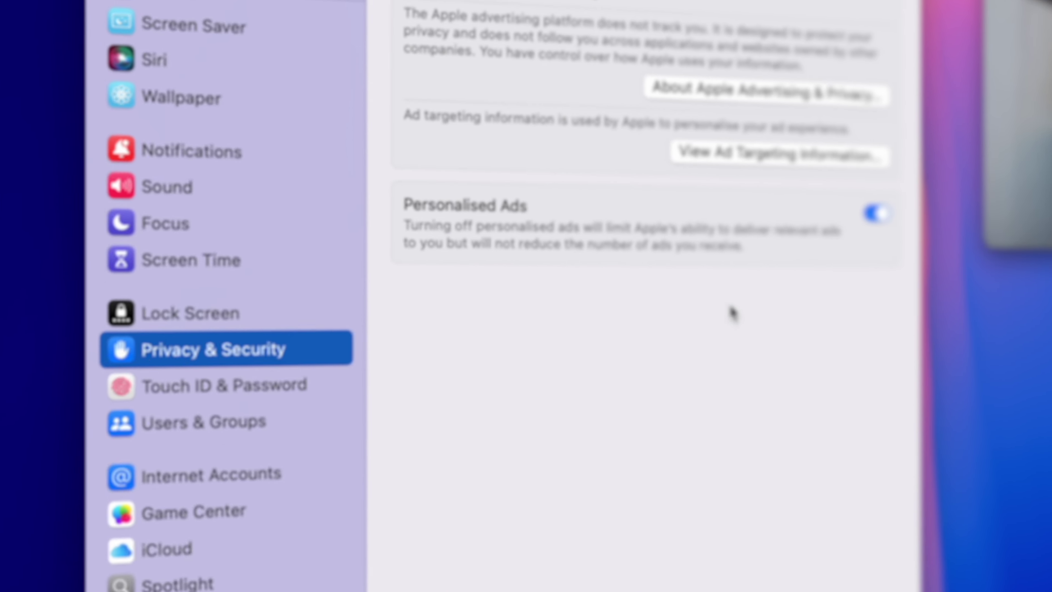
left_click(876, 213)
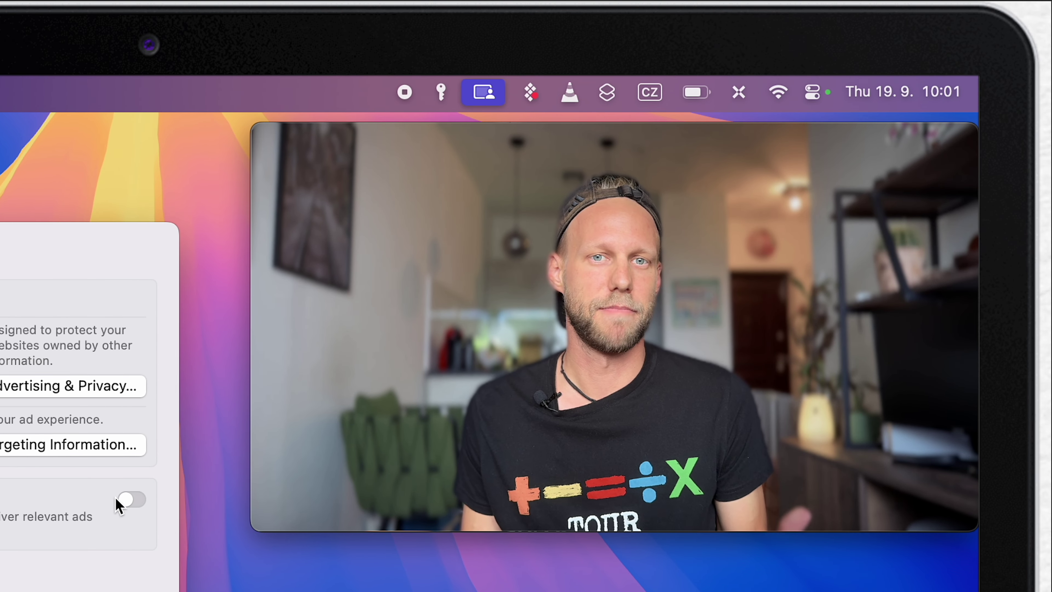
left_click(137, 497)
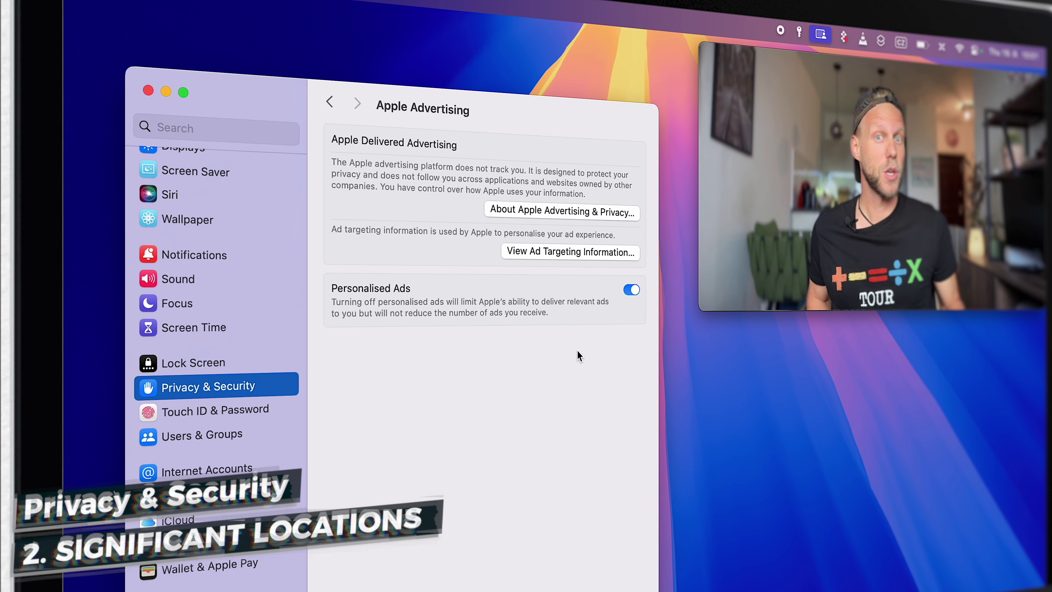
Switch off Significant locations in the Location Services System Services details.
left_click(330, 101)
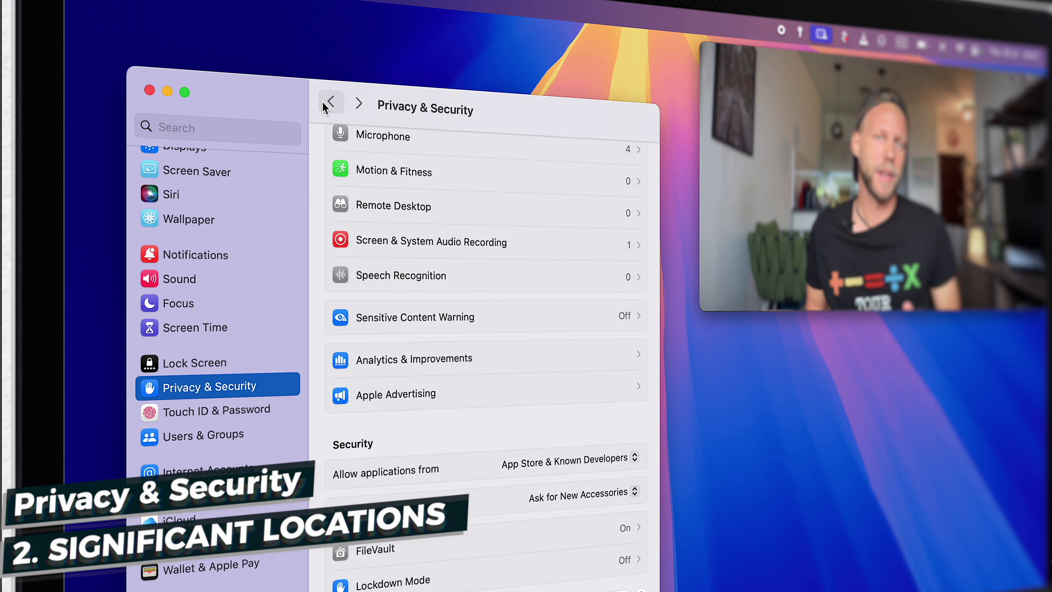
scroll(454, 259, "up", 10)
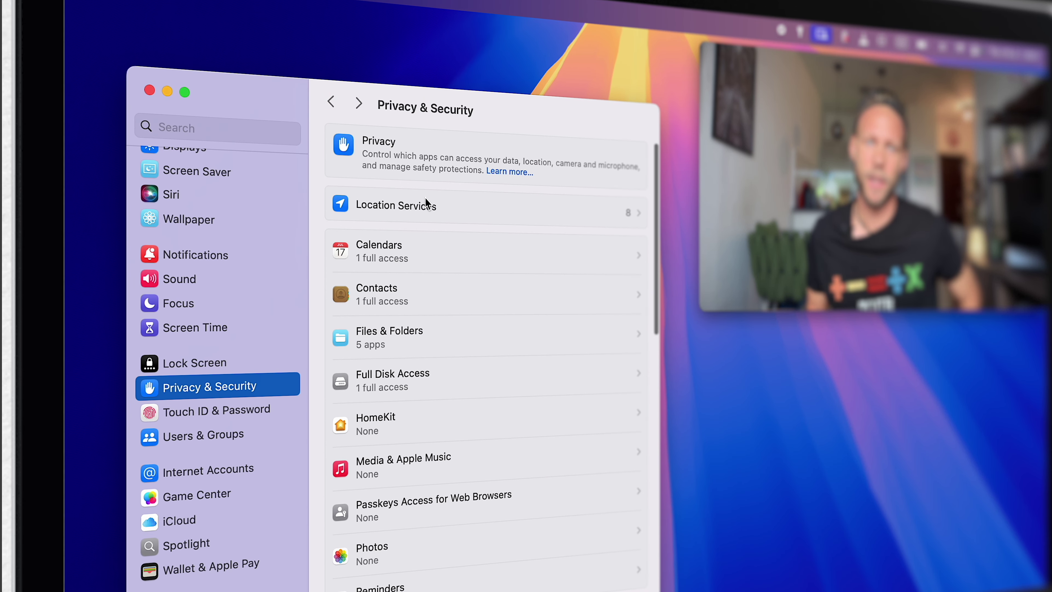
left_click(522, 201)
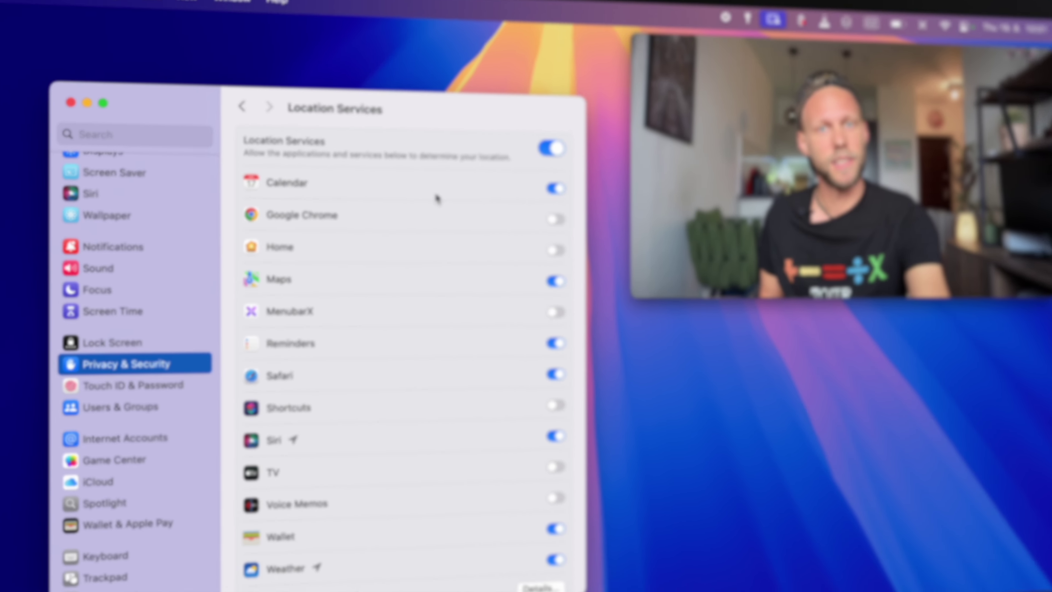
scroll(564, 258, "down", 5)
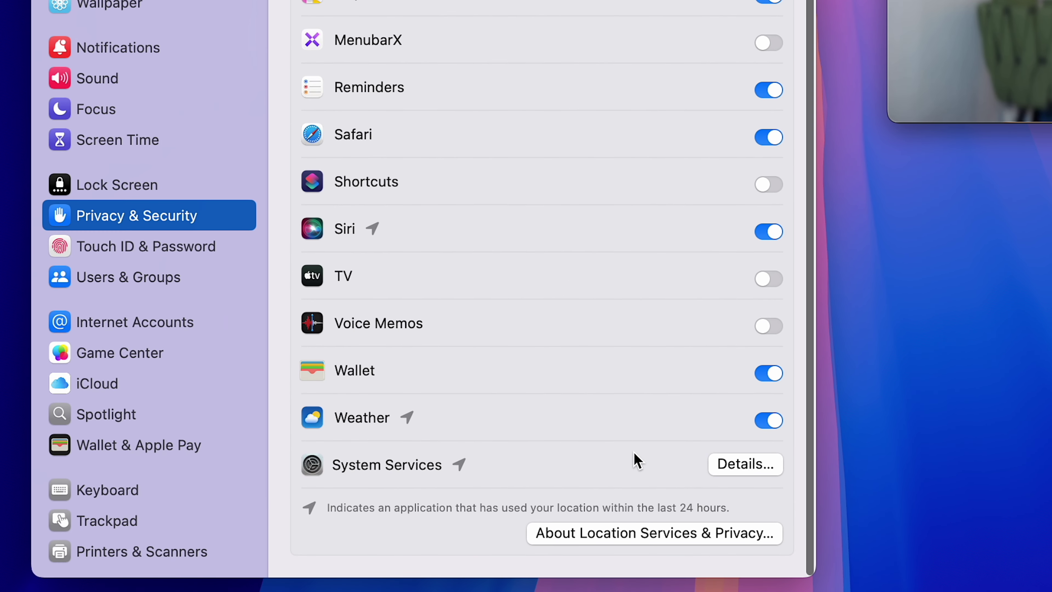
left_click(726, 462)
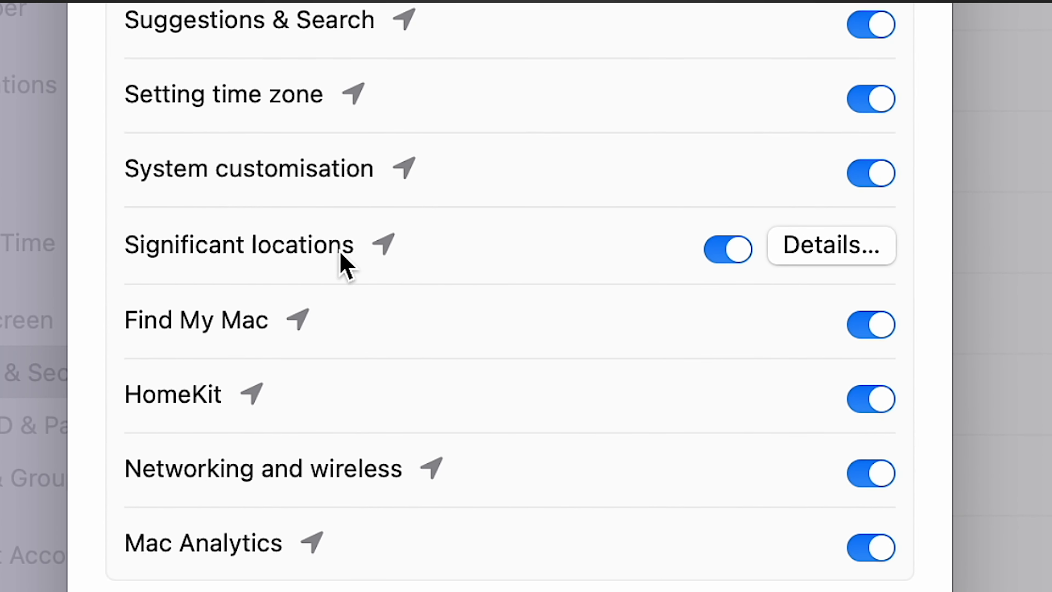
left_click(723, 250)
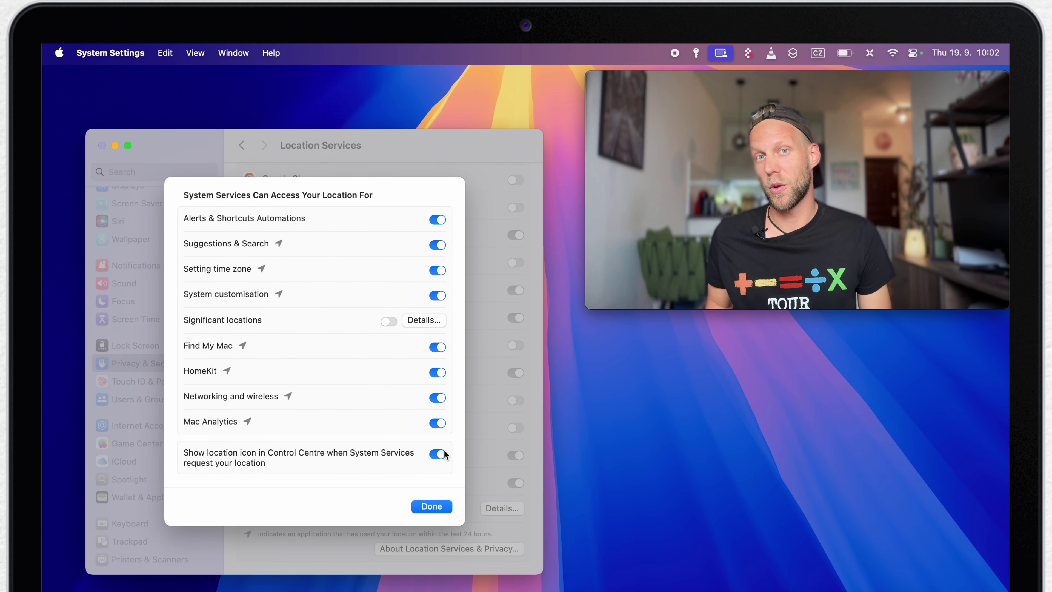
In Lock Screen settings, require the password After 5 minutes, authorising with the account password.
left_click(428, 503)
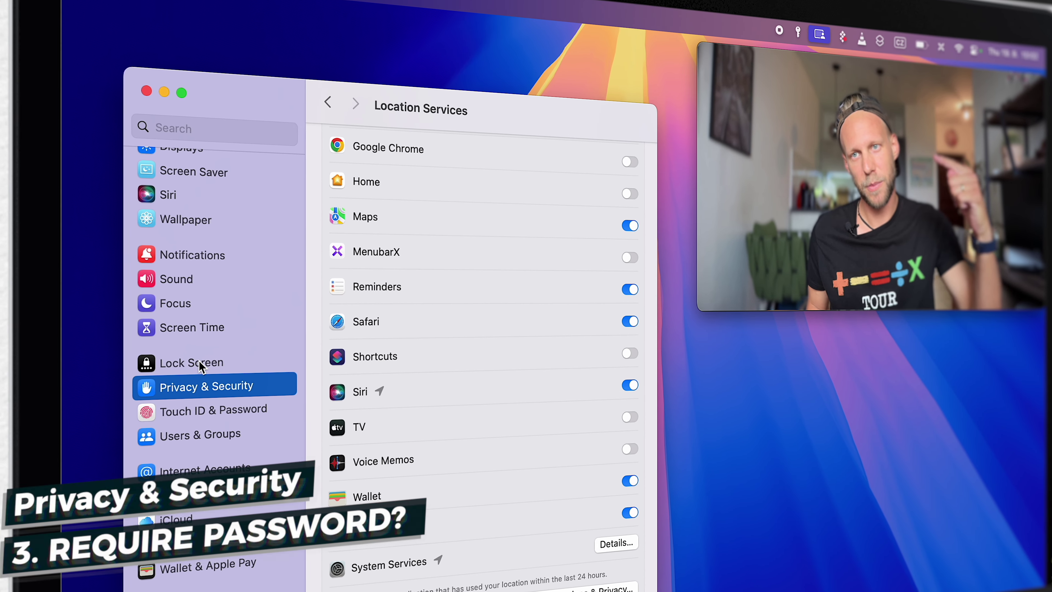
left_click(200, 365)
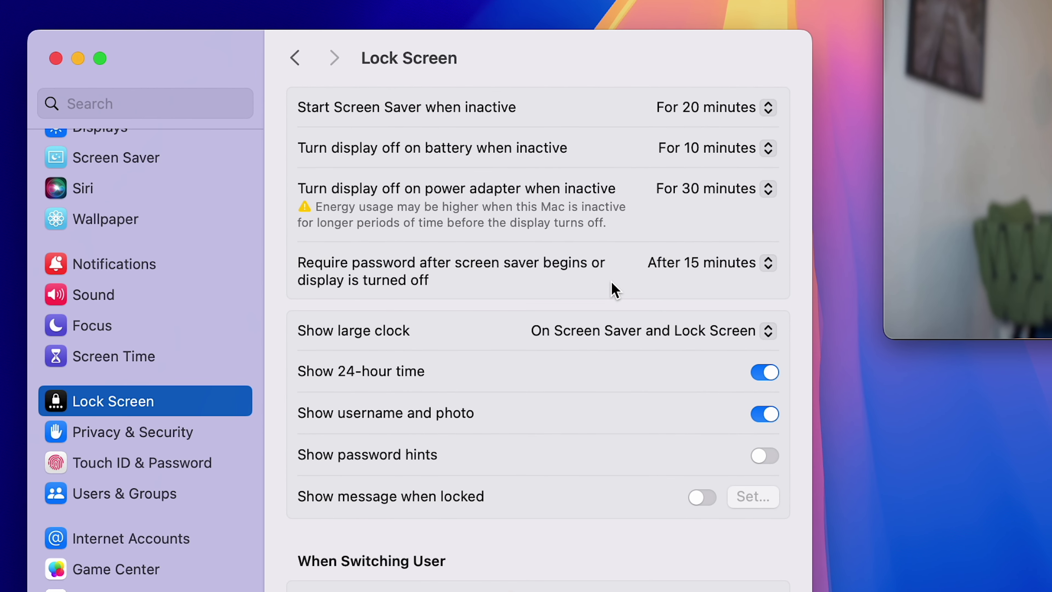
left_click(766, 274)
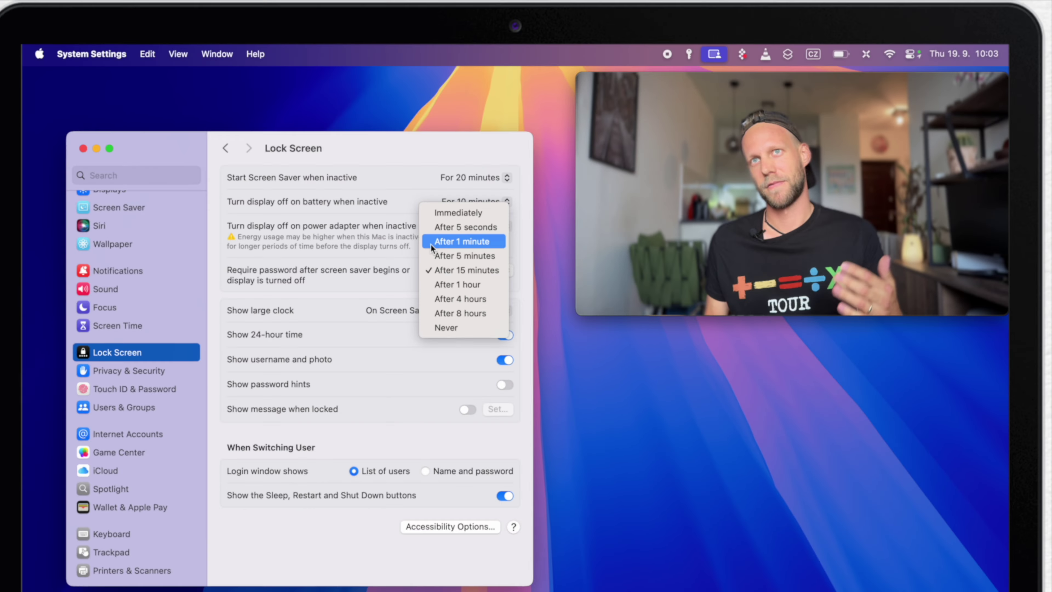
left_click(454, 252)
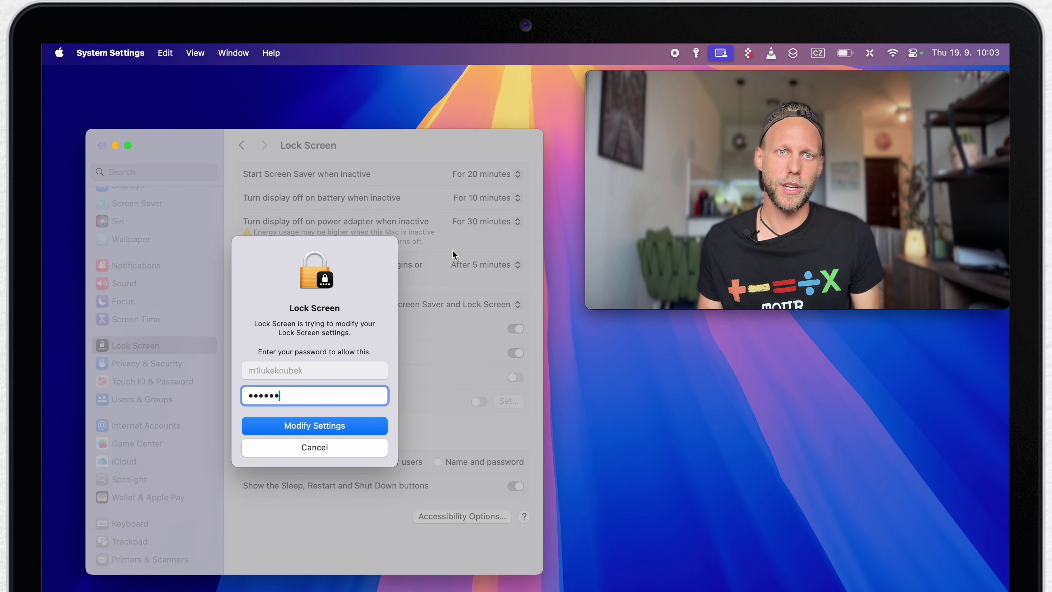
key("Return")
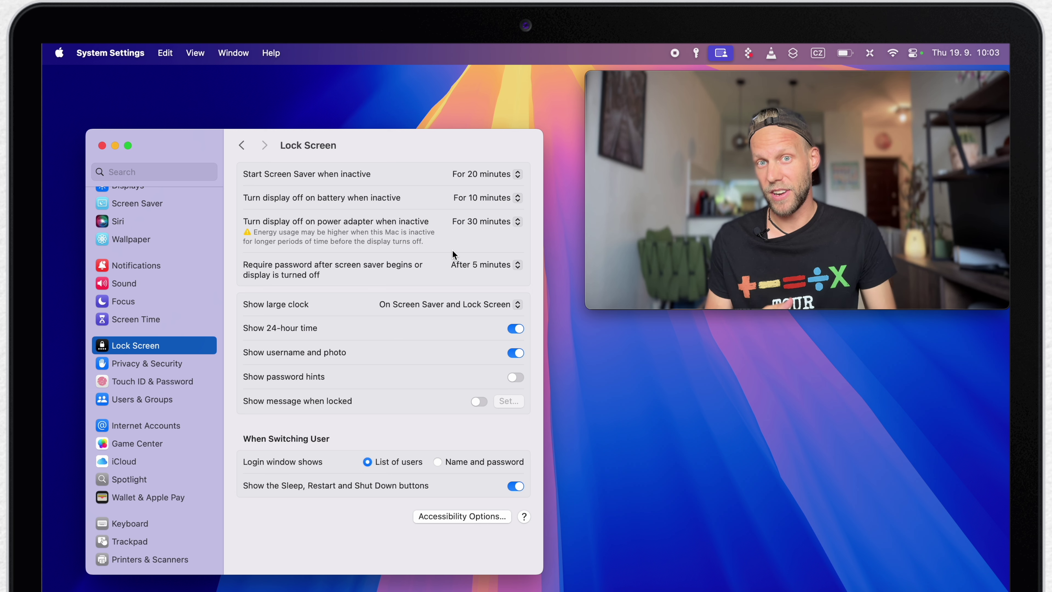
left_click(456, 267)
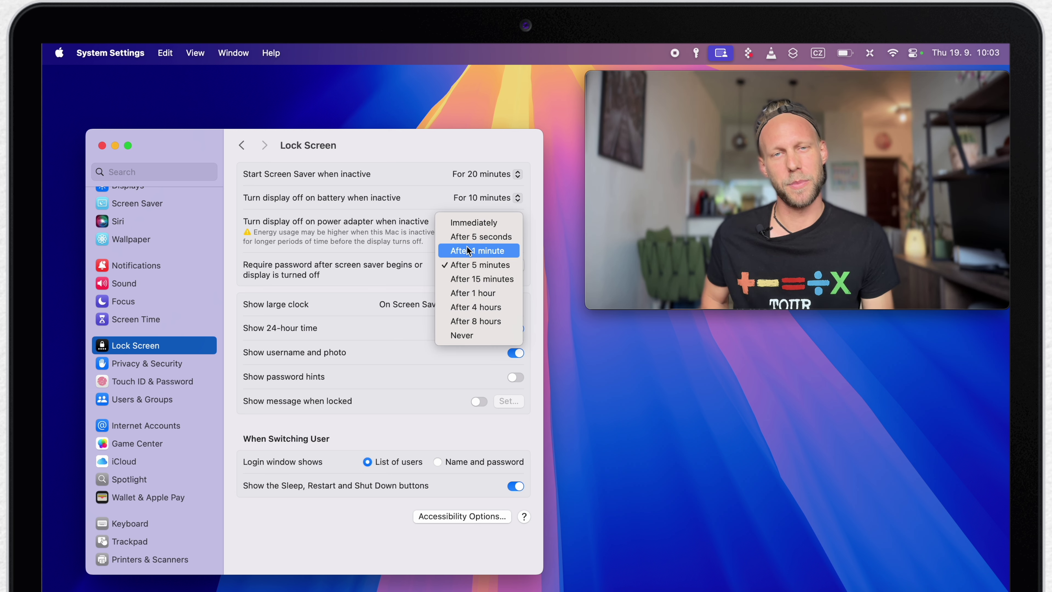
left_click(405, 284)
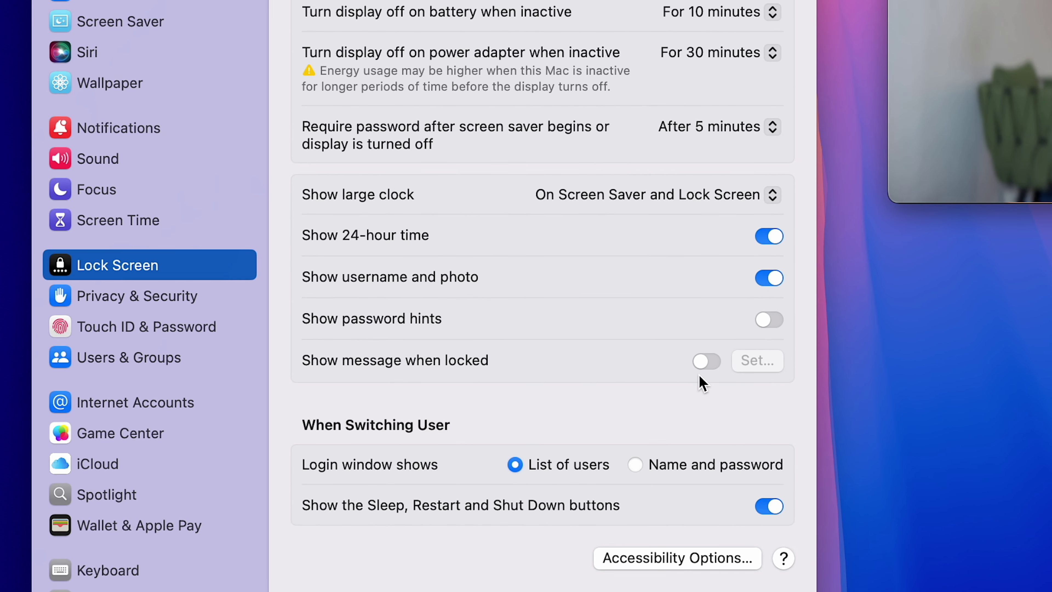
Switch on Show message when locked, then discard an overly long pasted test message.
left_click(707, 362)
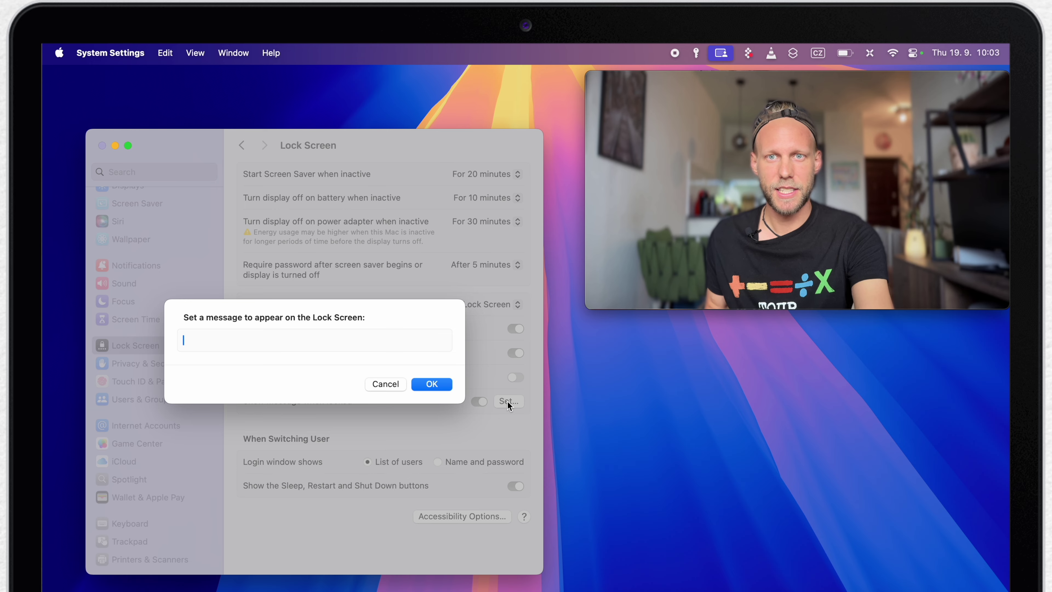
type("Contact me o")
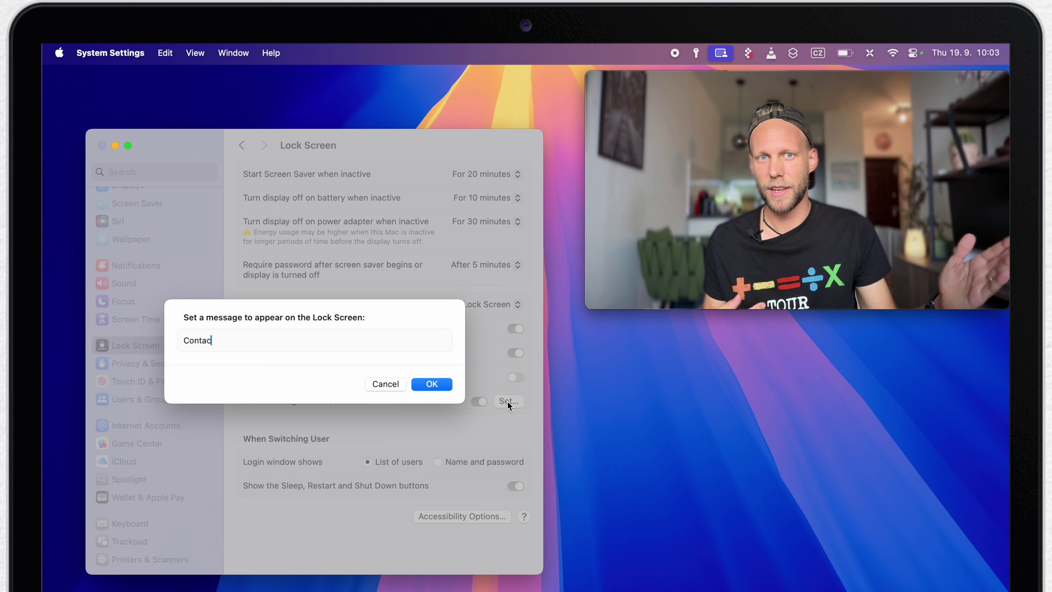
type("n ...")
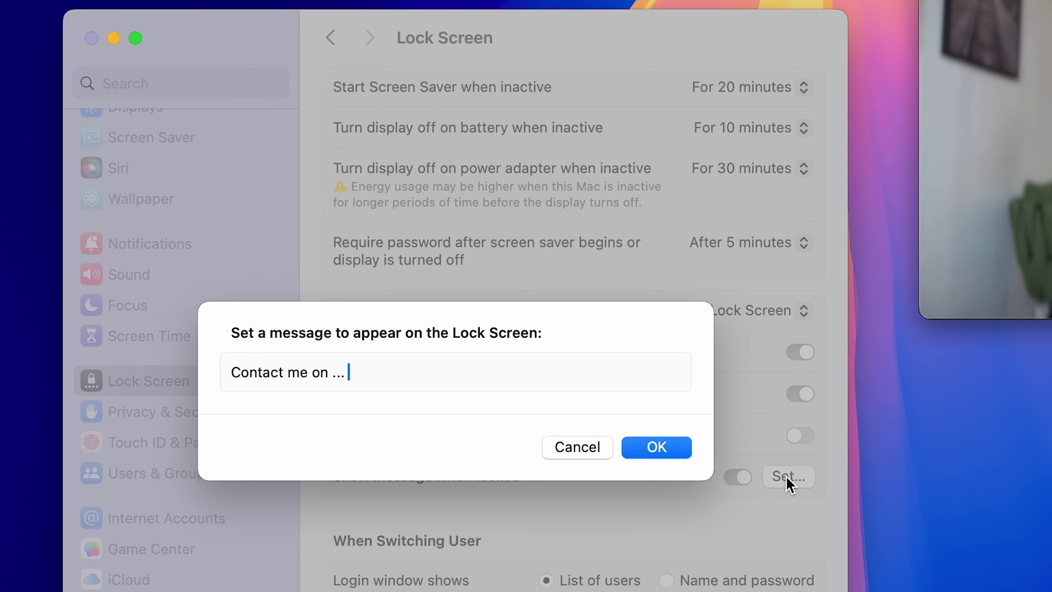
type("fů ldskhf,důskl fh,dlsůfjldsfhsdkůfhds,kfhsdkfhsdfkdhsfklhjssdlfhdksfhdskůlfhds fkjdsf")
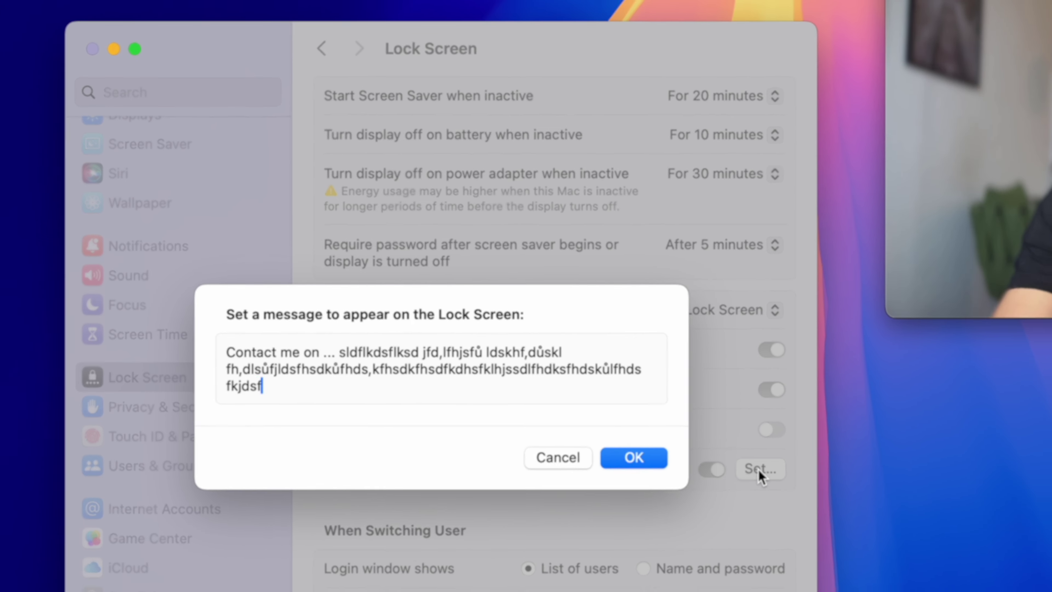
type("sfhkůsd fhjs")
key("super+v")
key("super+v")
key("super+v")
key("super+v")
key("super+v")
key("super+v")
key("super+v")
key("super+v")
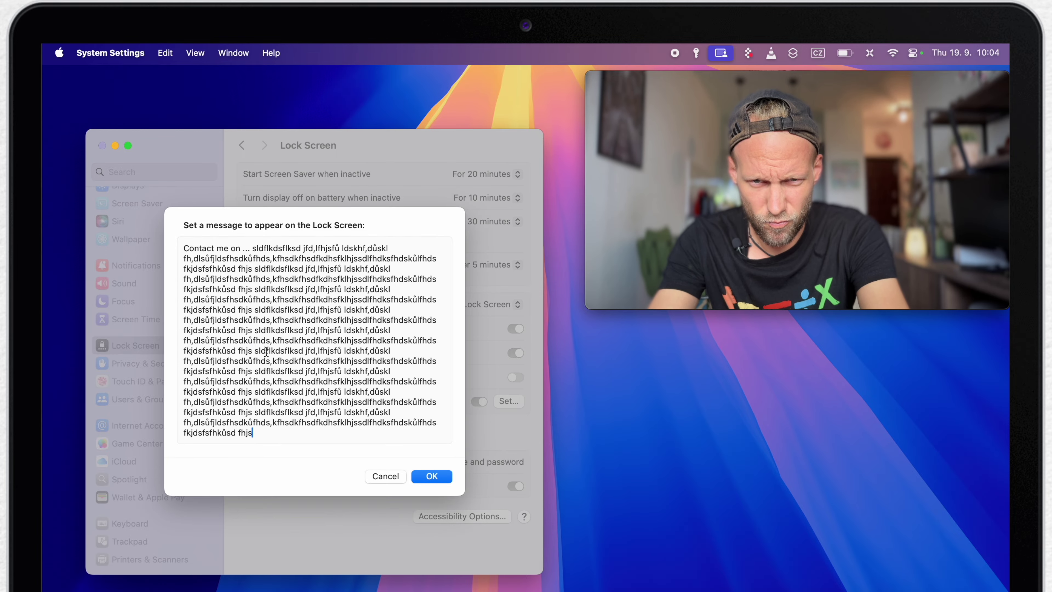
key("super+v")
key("super+v")
key("super+v")
key("super+v")
key("super+v")
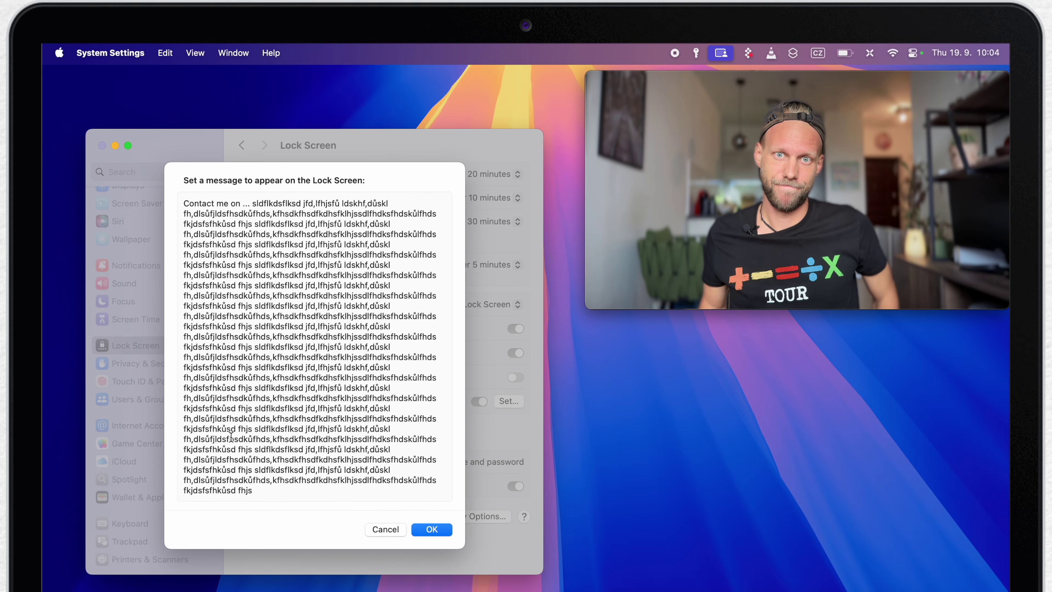
left_click(381, 526)
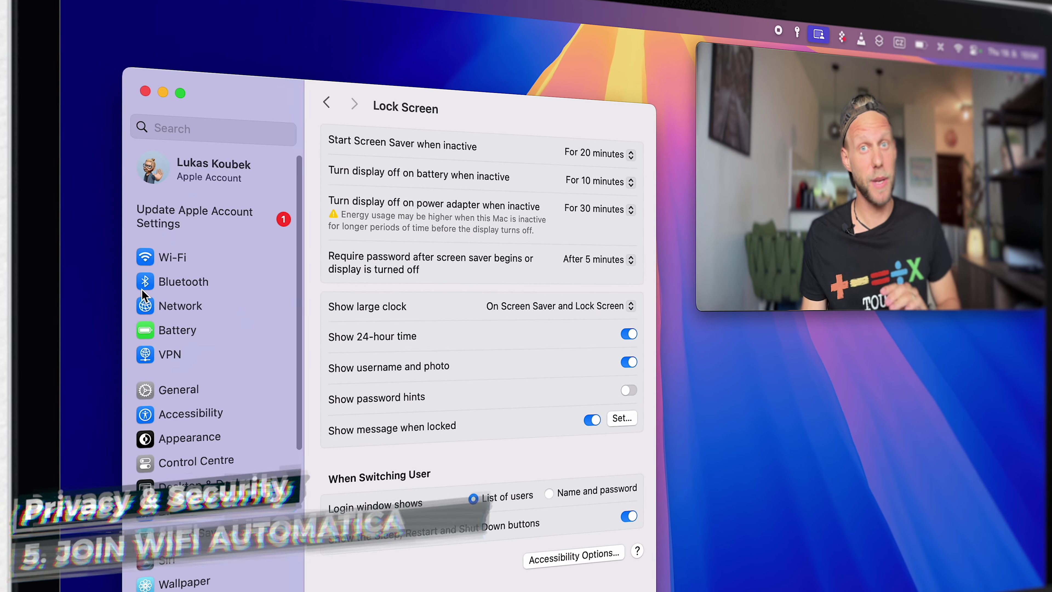
Open the Wi-Fi pane and scroll back to the top to see the connected VipOperator-2.
left_click(193, 261)
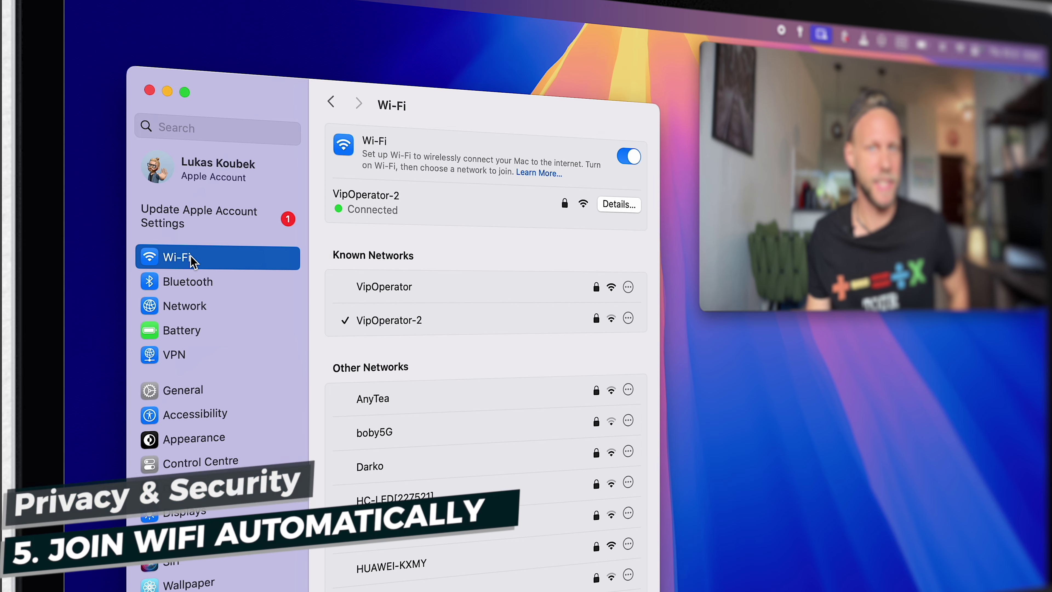
scroll(523, 317, "down", 10)
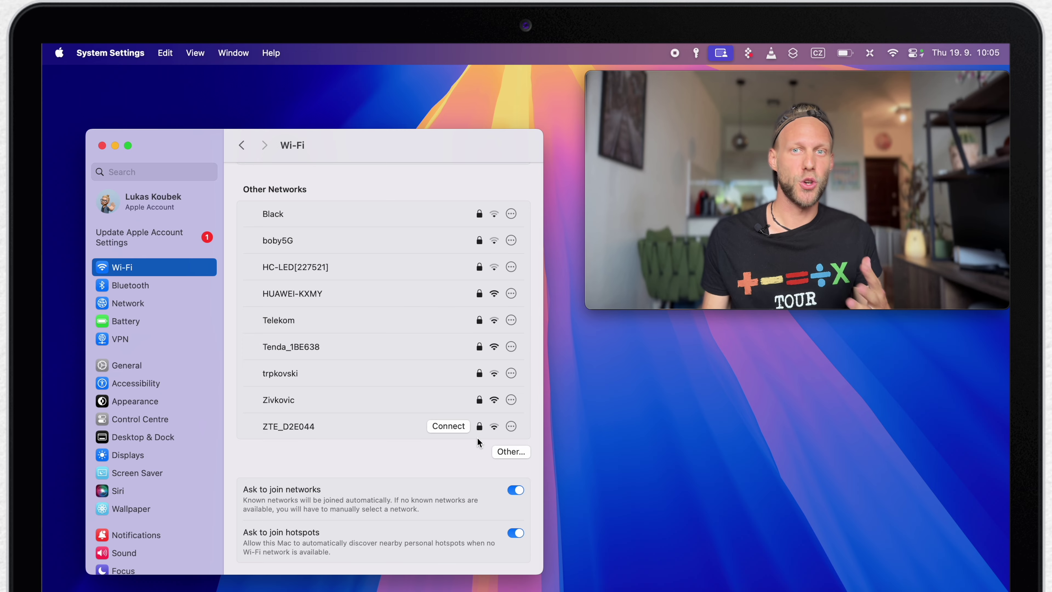
scroll(478, 441, "up", 3)
scroll(479, 441, "up", 2)
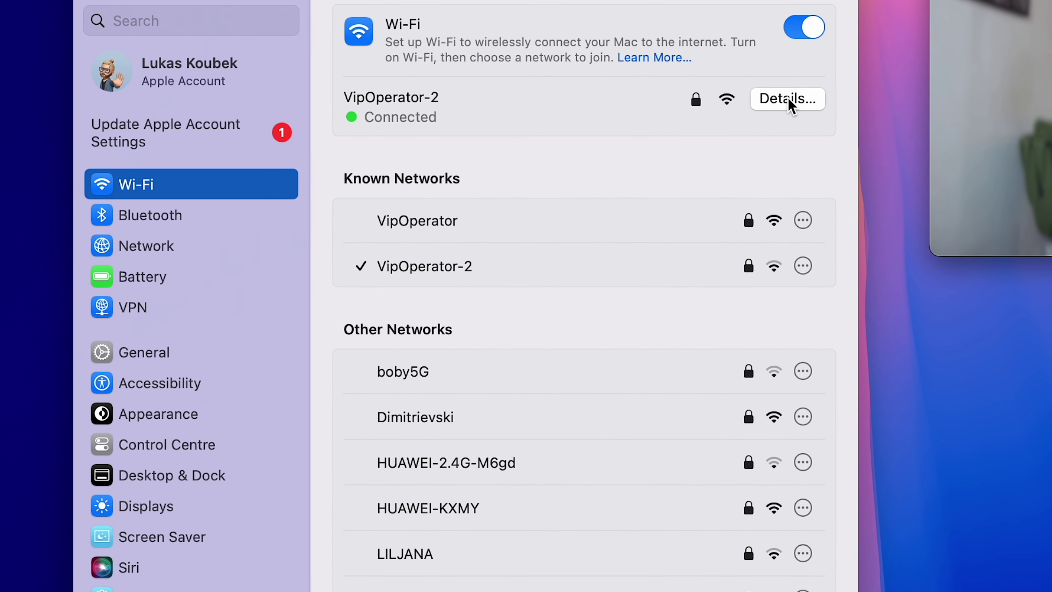
Set VipOperator-2 to join automatically and use a Rotating private Wi-Fi address.
left_click(626, 166)
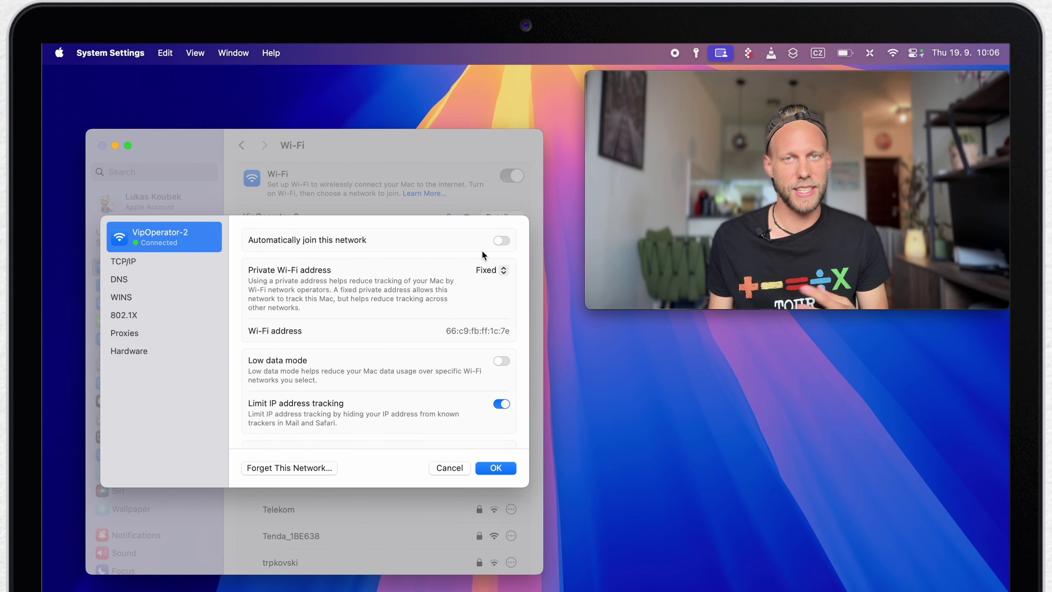
left_click(496, 239)
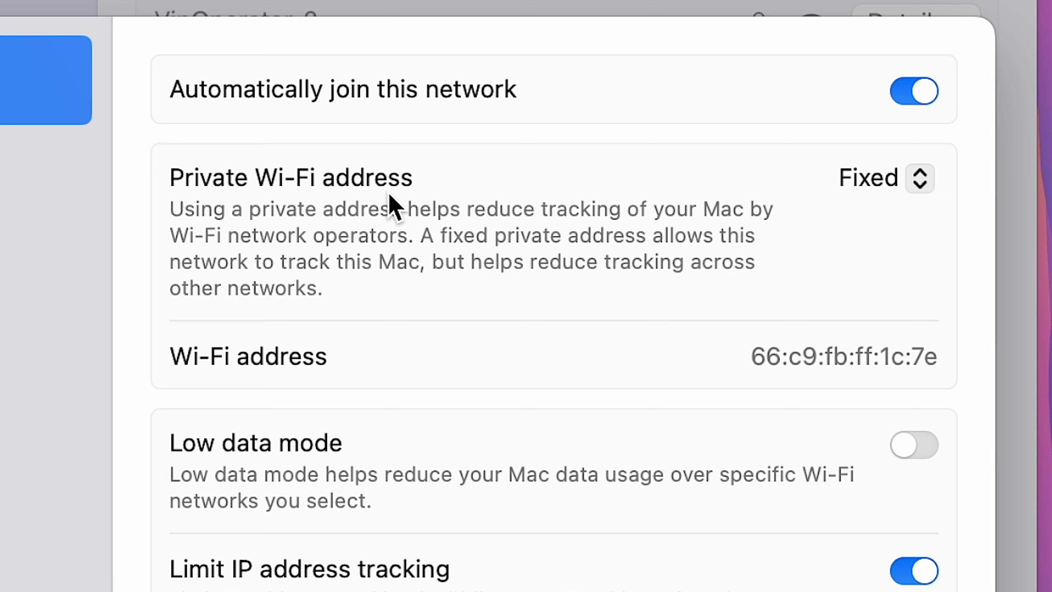
left_click(923, 186)
left_click(889, 217)
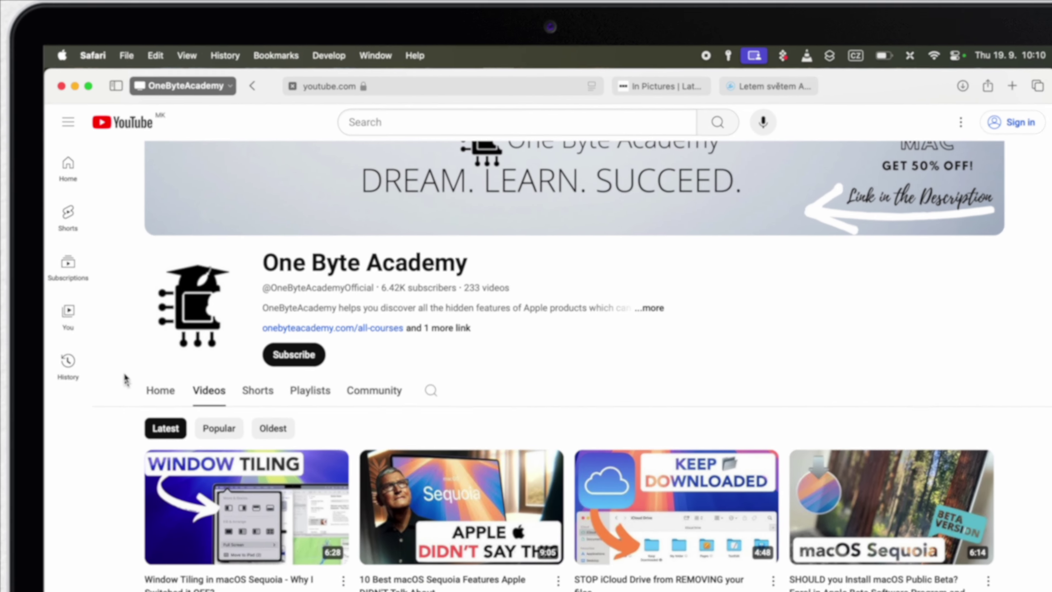
Open Safari > Settings… from the menu bar.
left_click(93, 55)
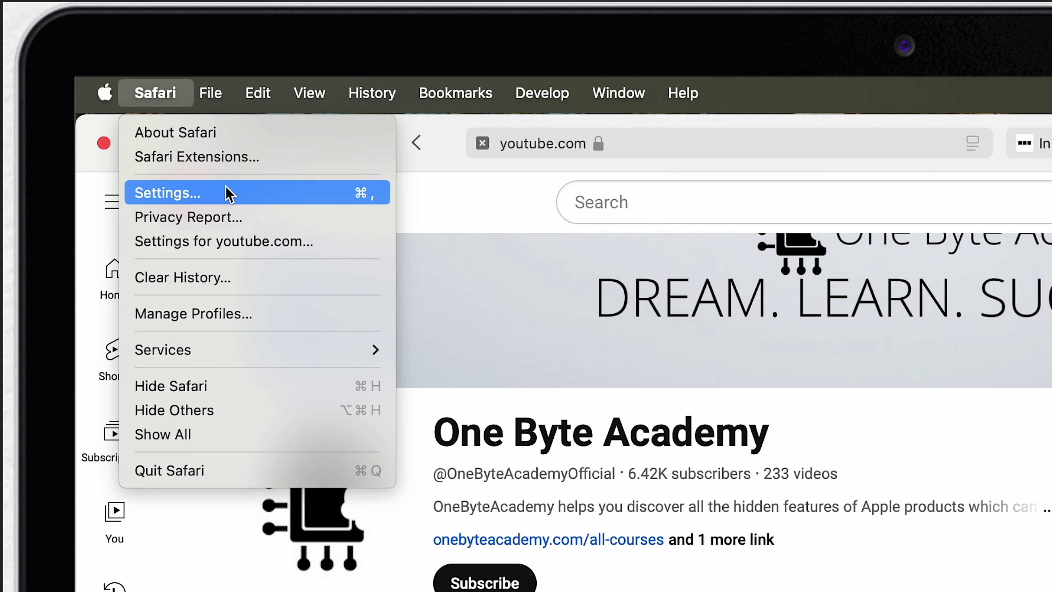
left_click(233, 193)
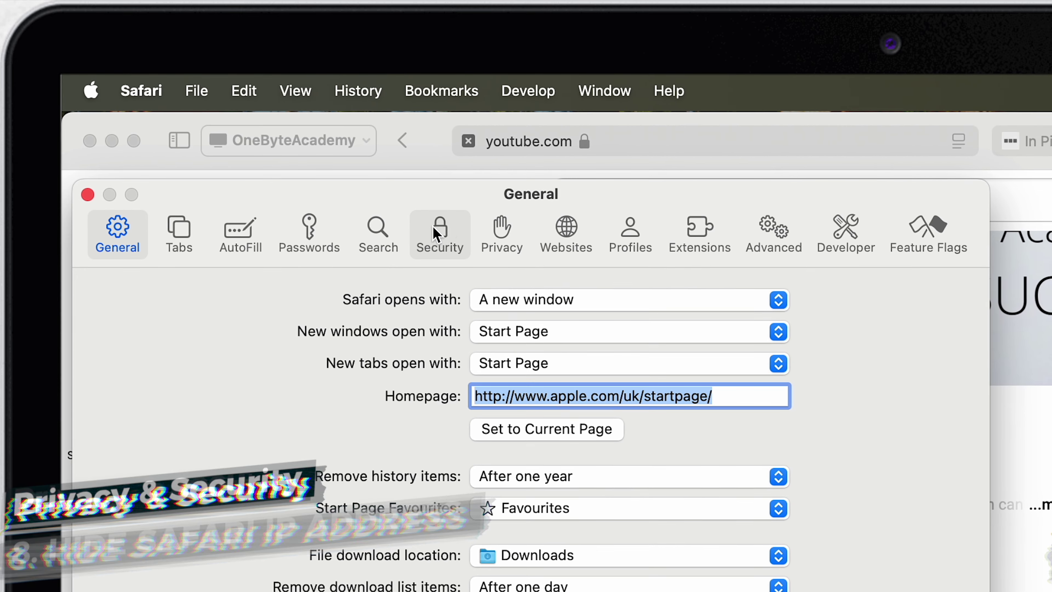
In Safari's Privacy settings, toggle Hide IP address from trackers off and back on.
left_click(499, 237)
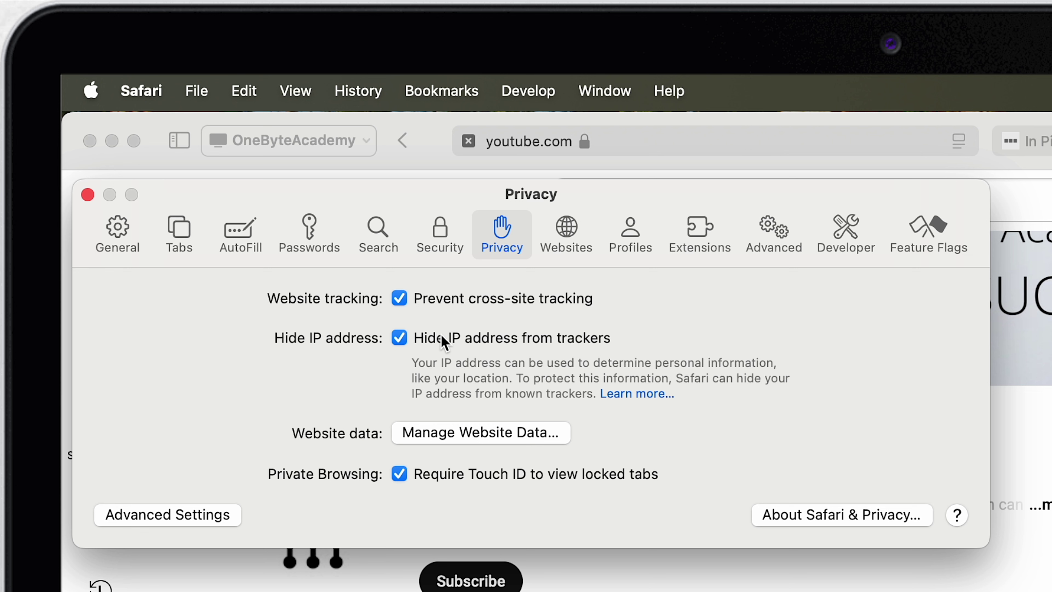
left_click(398, 337)
left_click(397, 338)
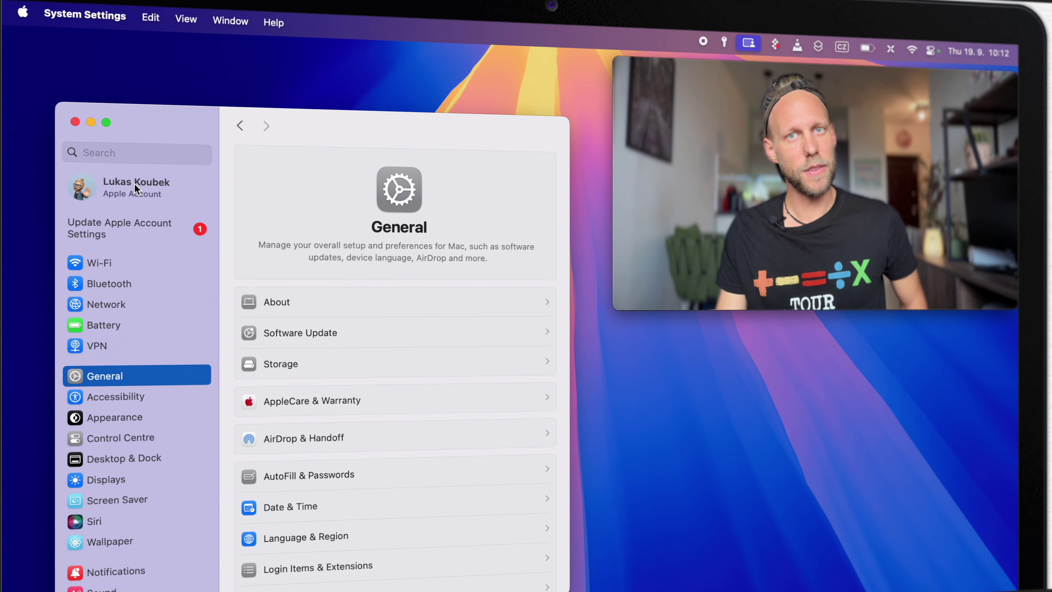
Turn on iCloud Private Relay under Apple Account > iCloud, then return to the Safari space.
left_click(152, 198)
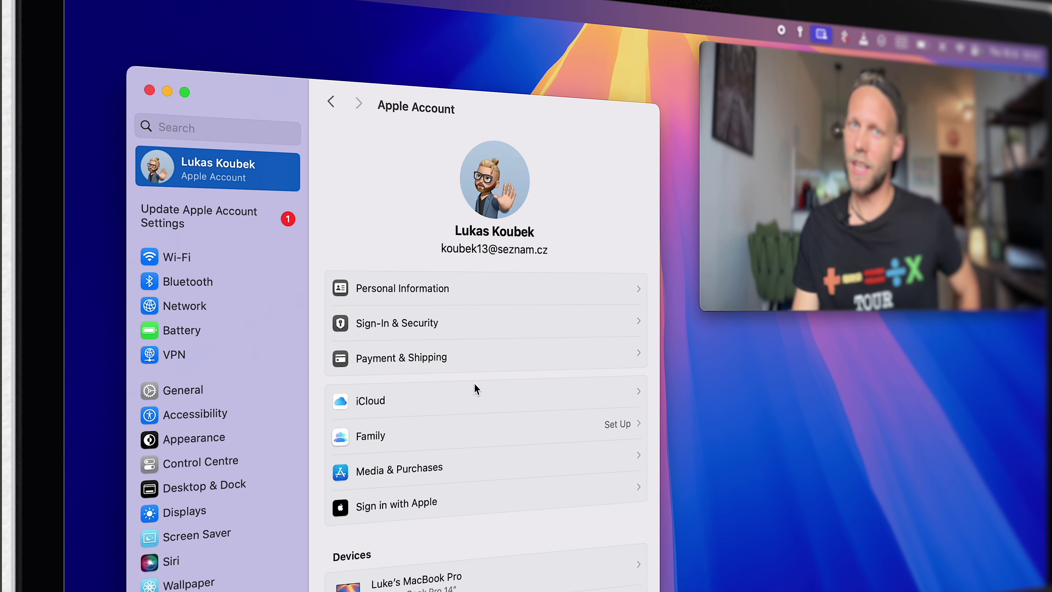
left_click(484, 399)
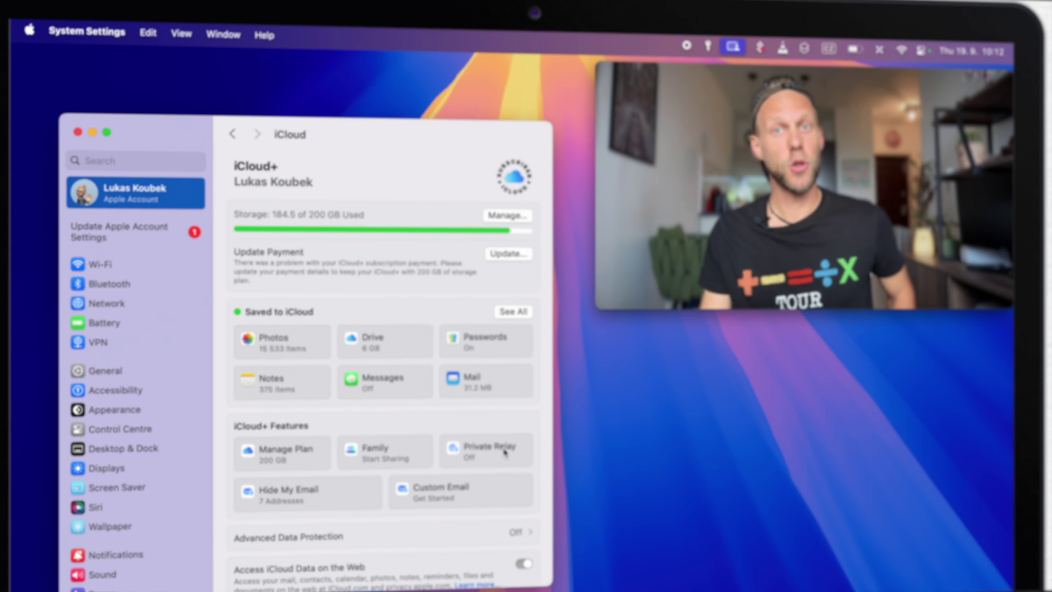
left_click(593, 471)
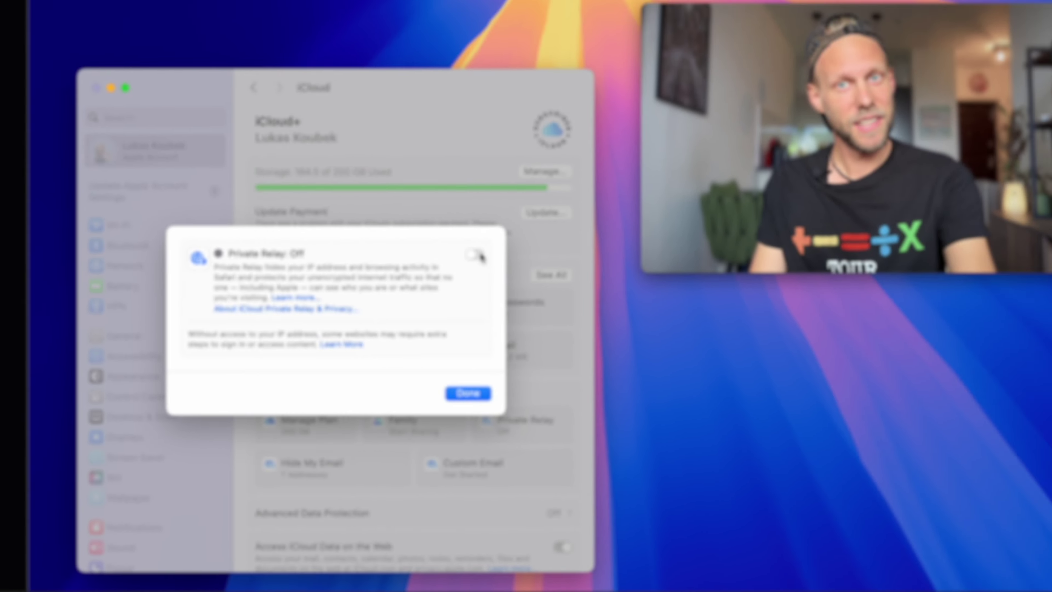
left_click(634, 88)
key("ctrl+Left")
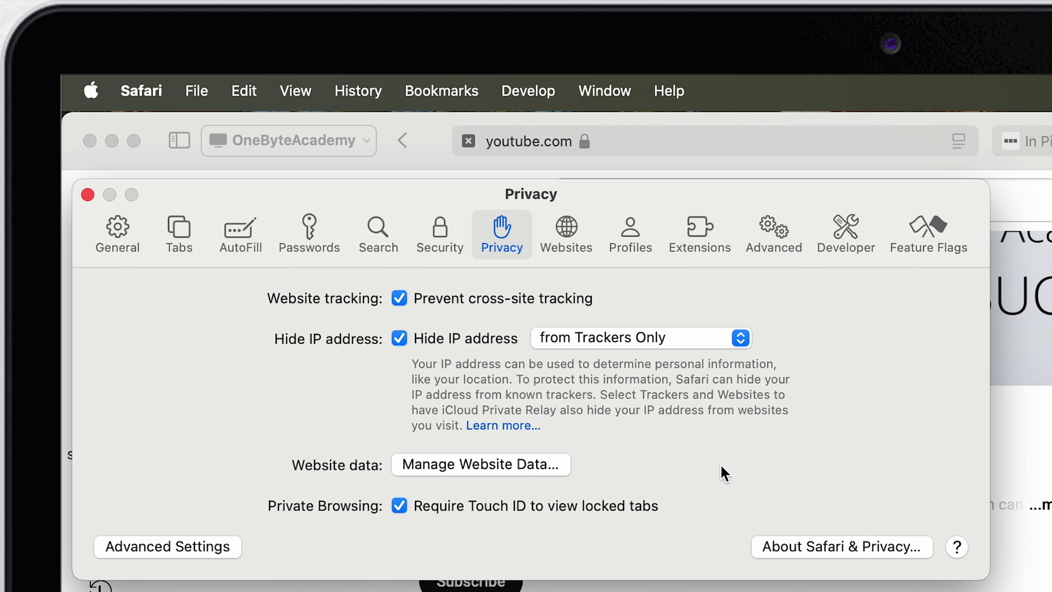
Set Safari's Hide IP address menu to "from Trackers and Websites".
left_click(739, 338)
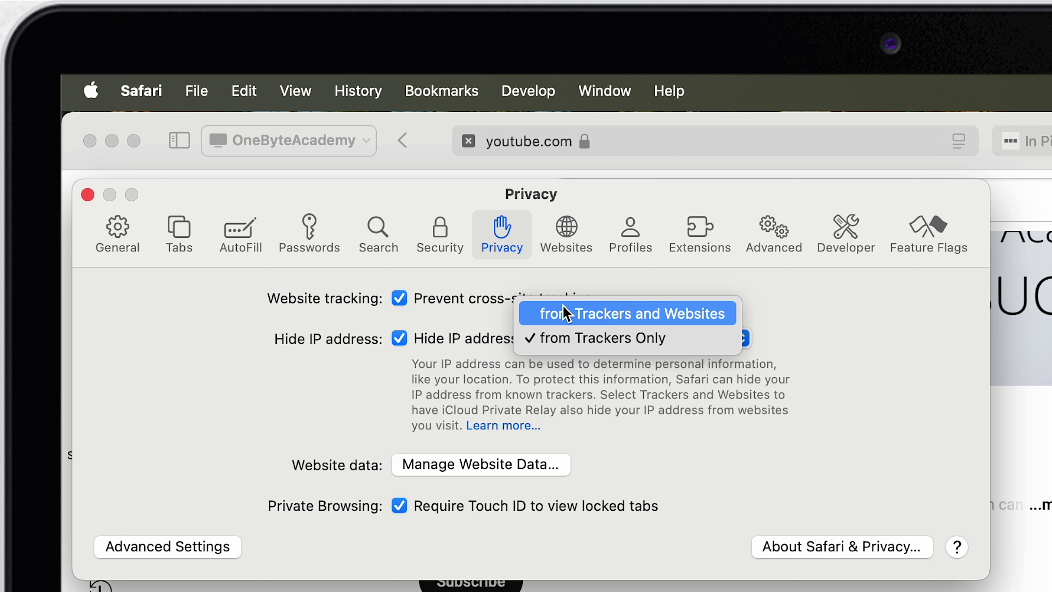
left_click(595, 323)
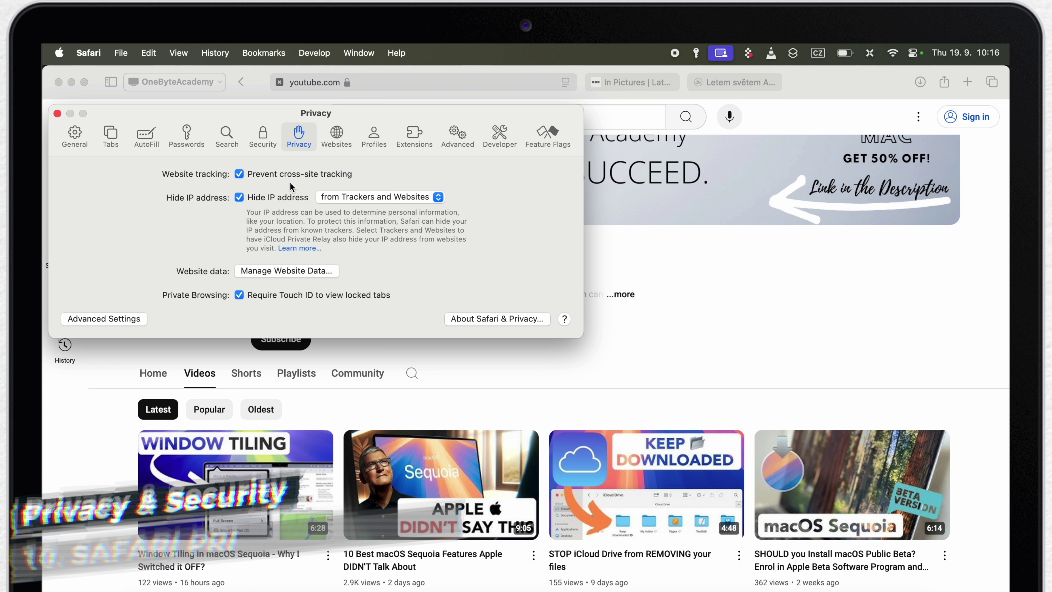
left_click(89, 53)
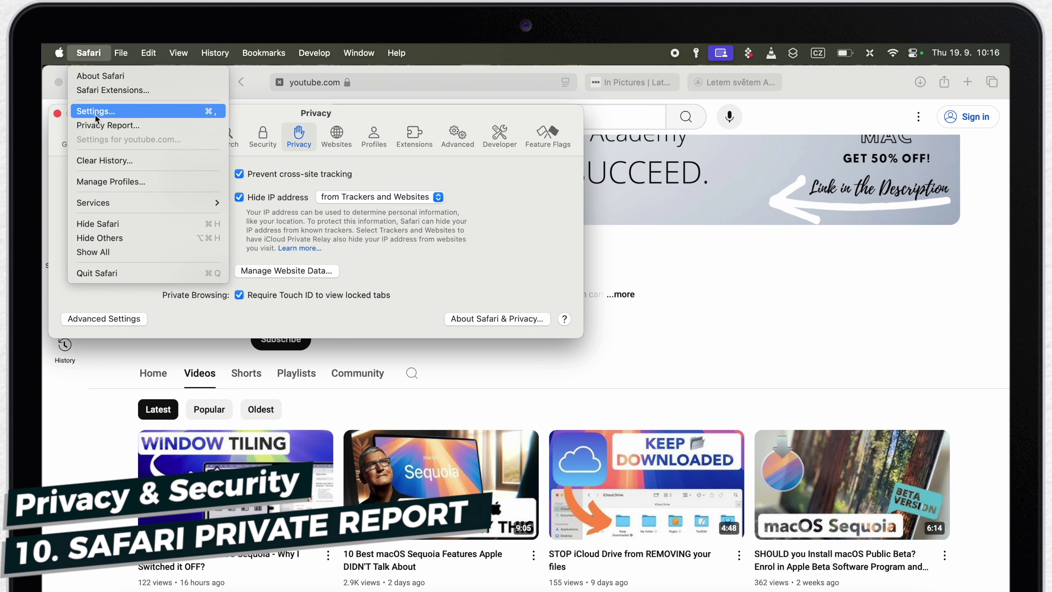
left_click(115, 123)
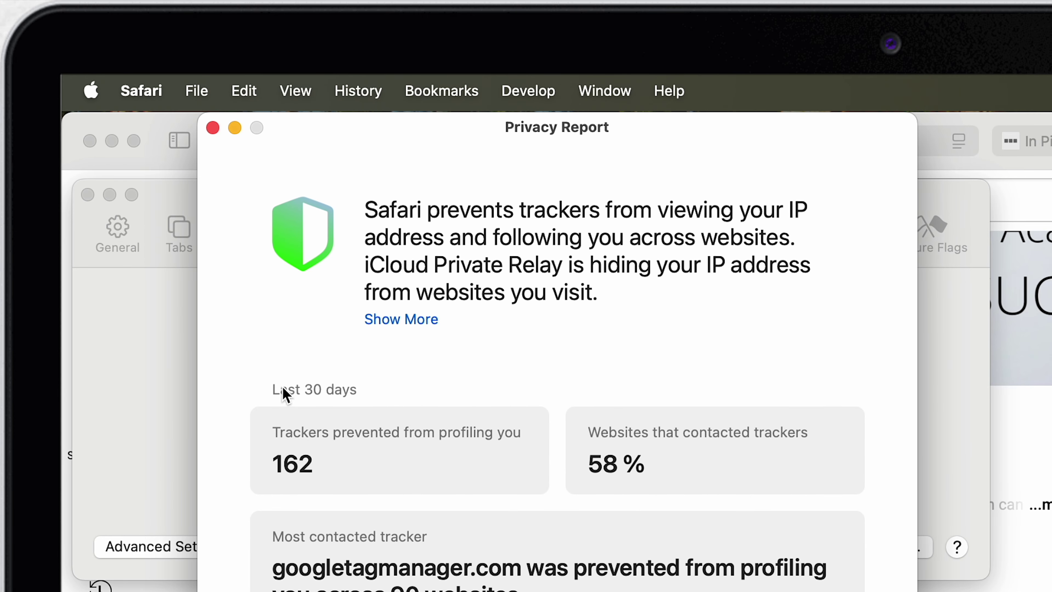
left_click(213, 127)
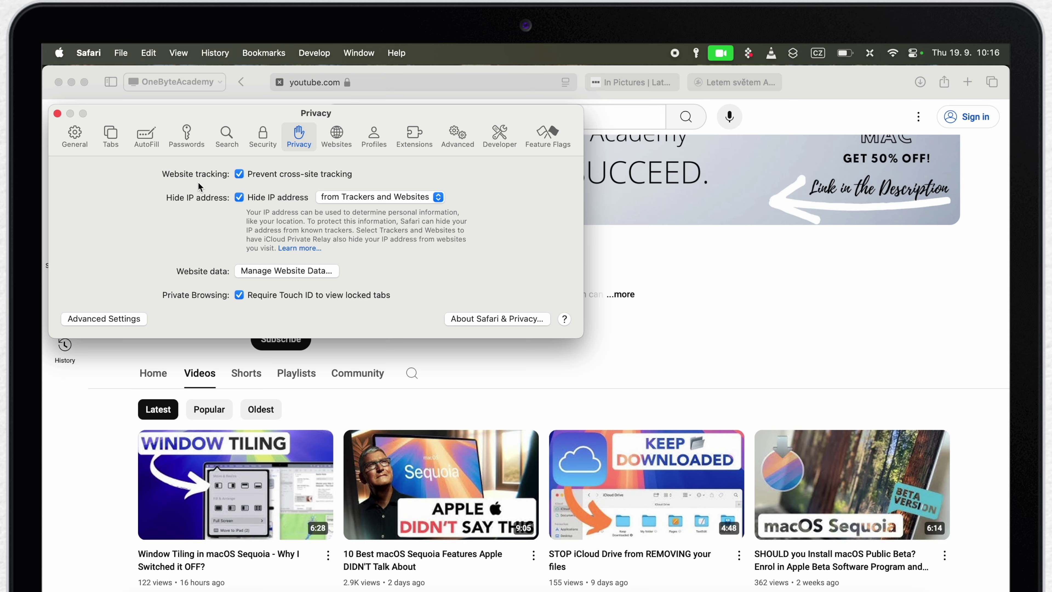
Close Safari Settings, then switch to and reload the letemsvetemapplem.eu tab.
left_click(58, 114)
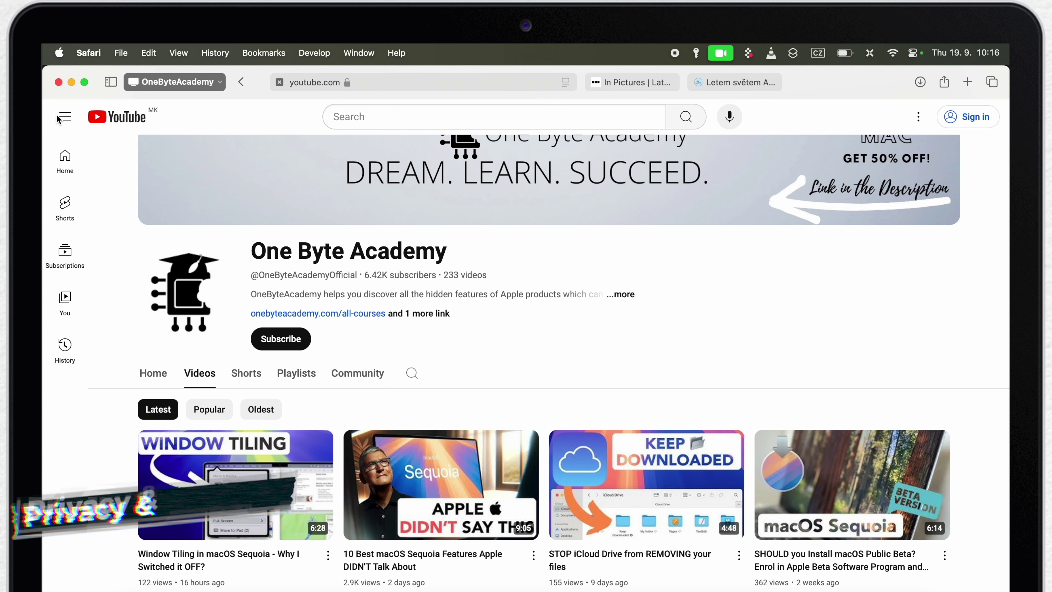
left_click(733, 83)
scroll(682, 304, "up", 5)
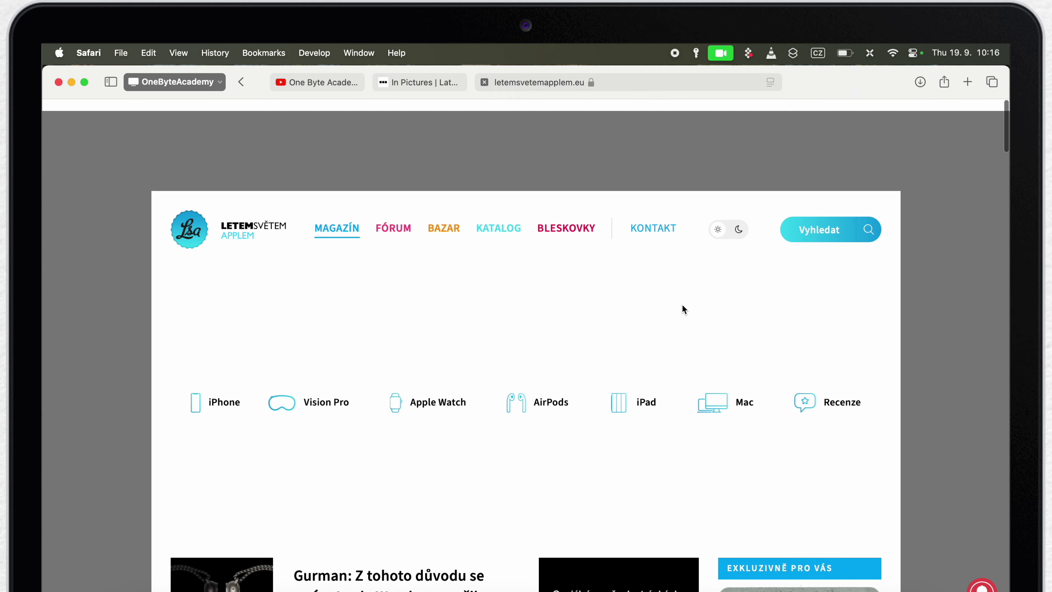
scroll(682, 302, "down", 15)
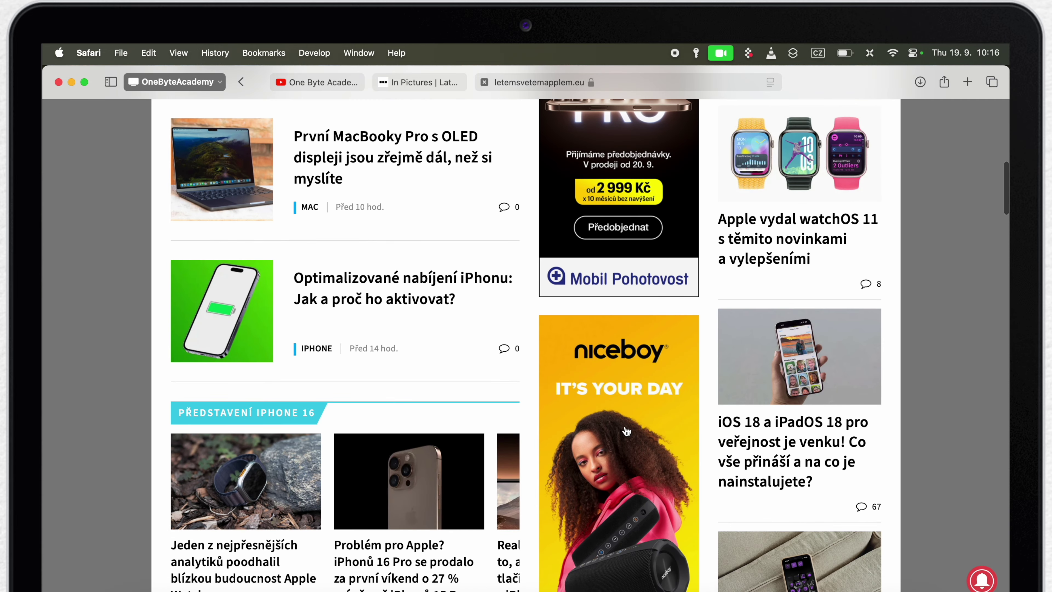
scroll(637, 419, "down", 10)
scroll(626, 431, "down", 5)
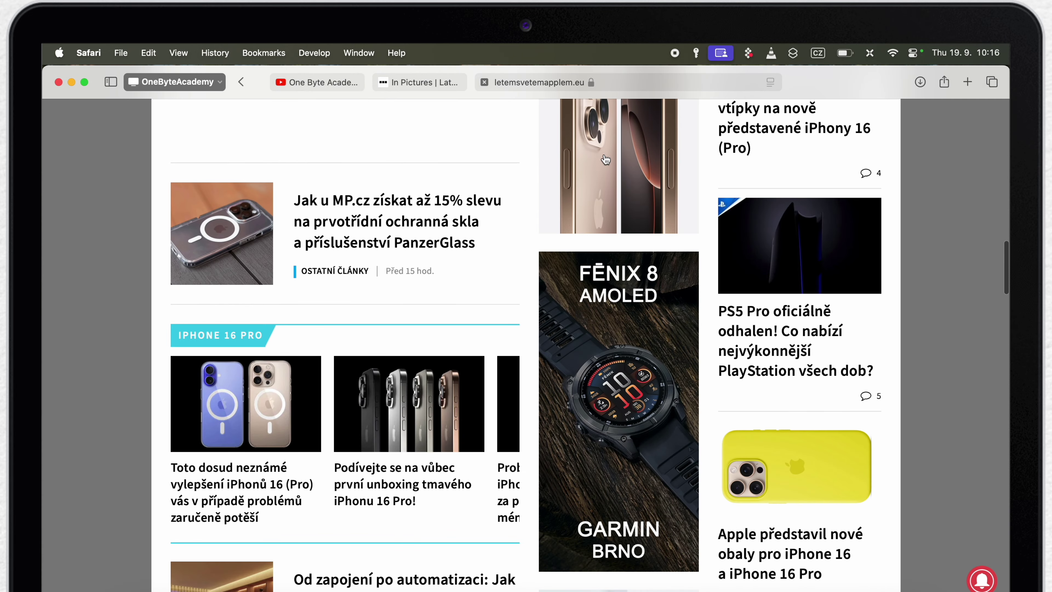
key("super+r")
scroll(606, 159, "down", 1)
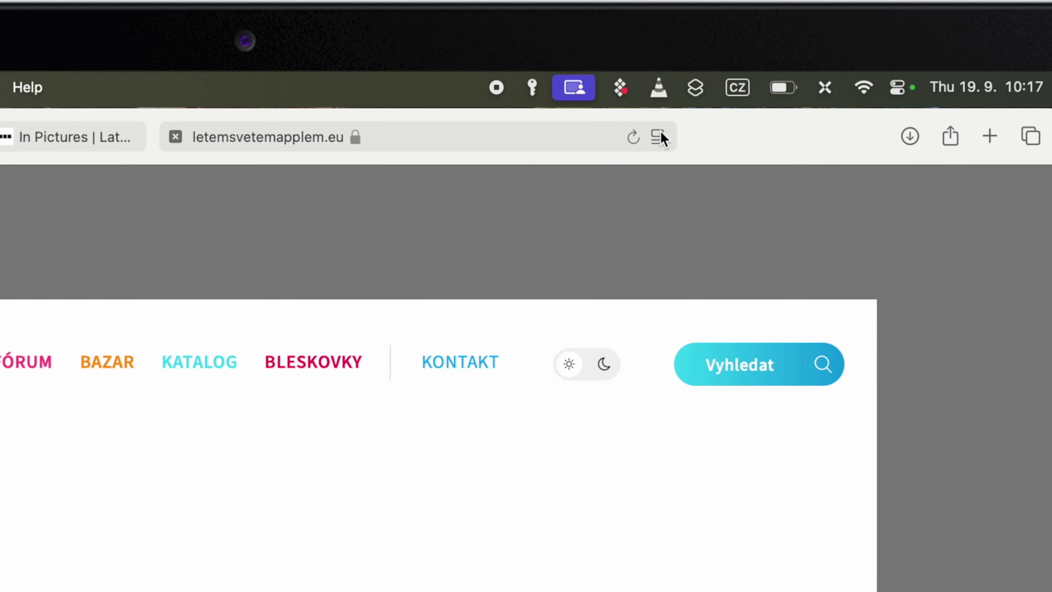
Start Hide Distracting Items and hide the header, blank banner area and iPhone 16 Pro ad.
left_click(770, 82)
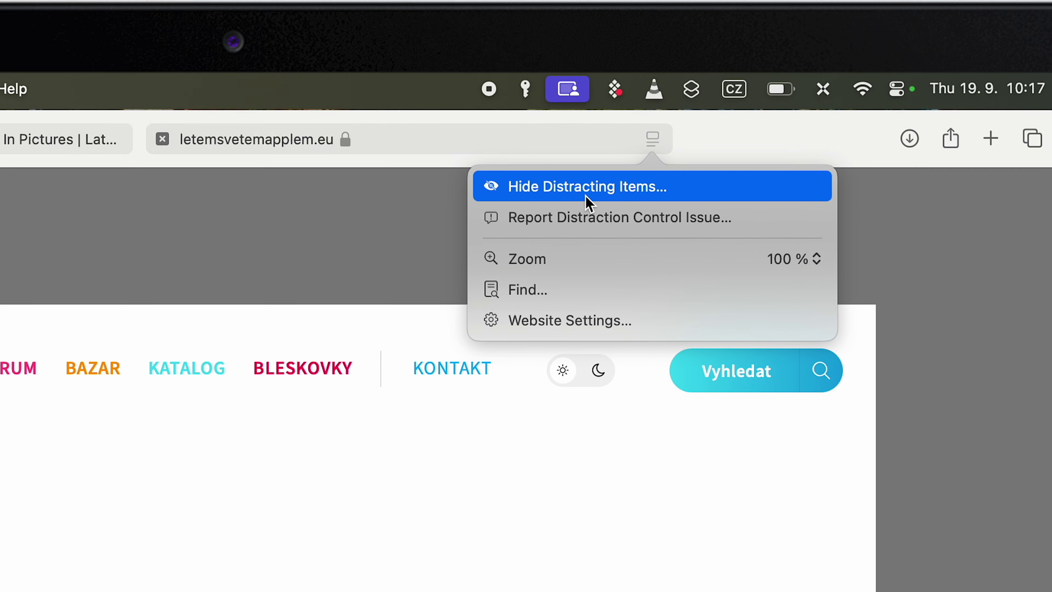
left_click(665, 191)
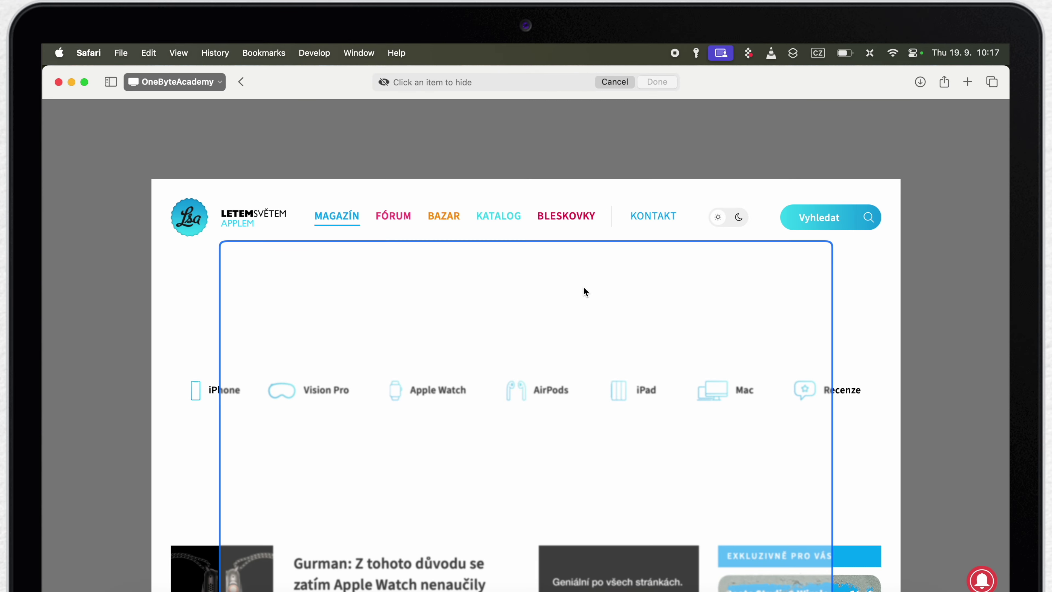
left_click(333, 495)
left_click(582, 290)
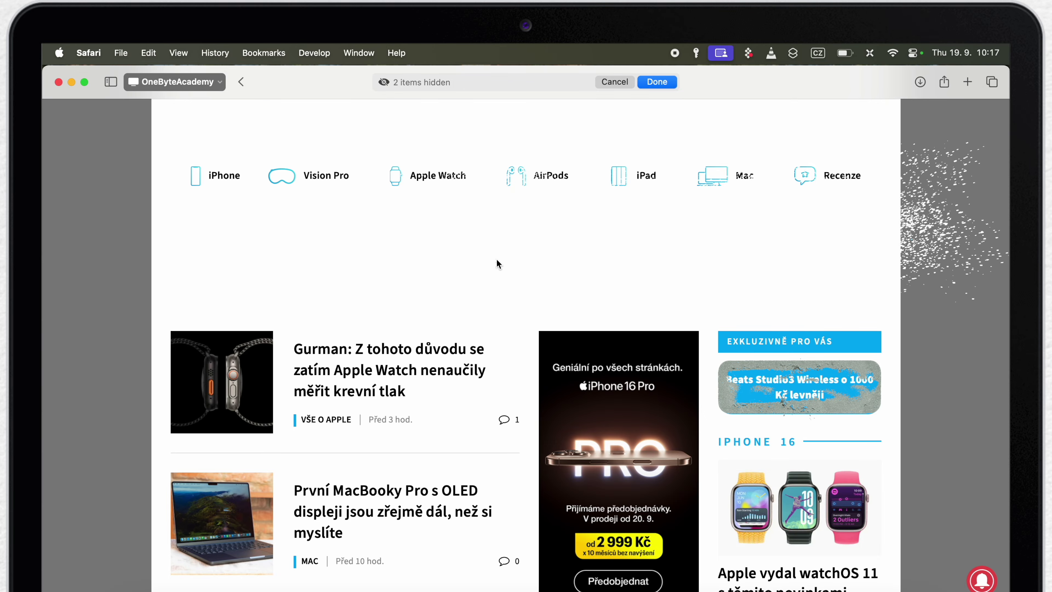
left_click(611, 372)
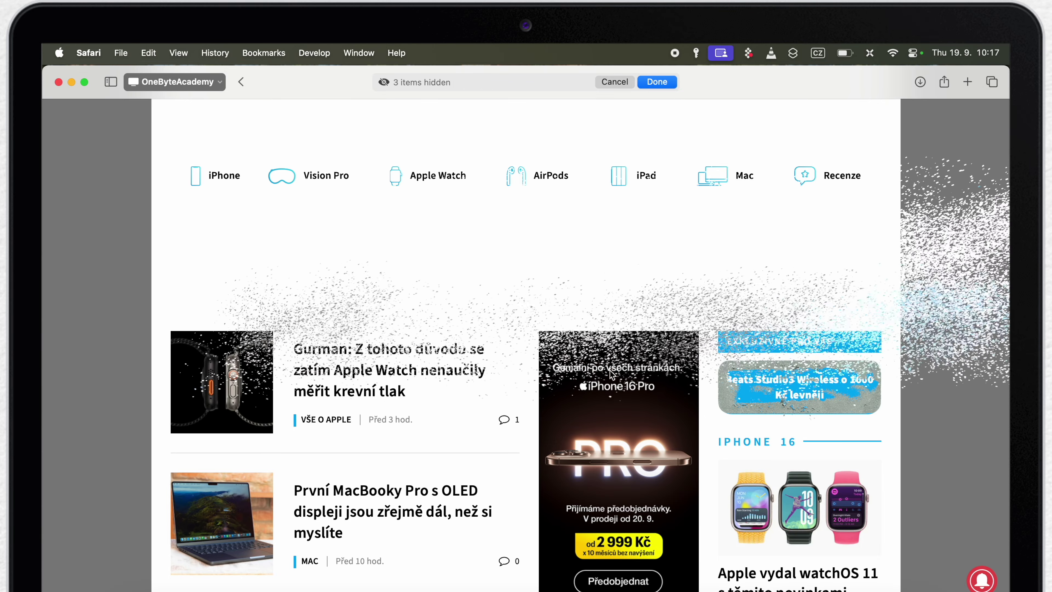
left_click(622, 392)
Hide the niceboy, TSBOHEMIA, AJAX, Back to School and accounting-software ads, reaching 12 hidden.
left_click(612, 415)
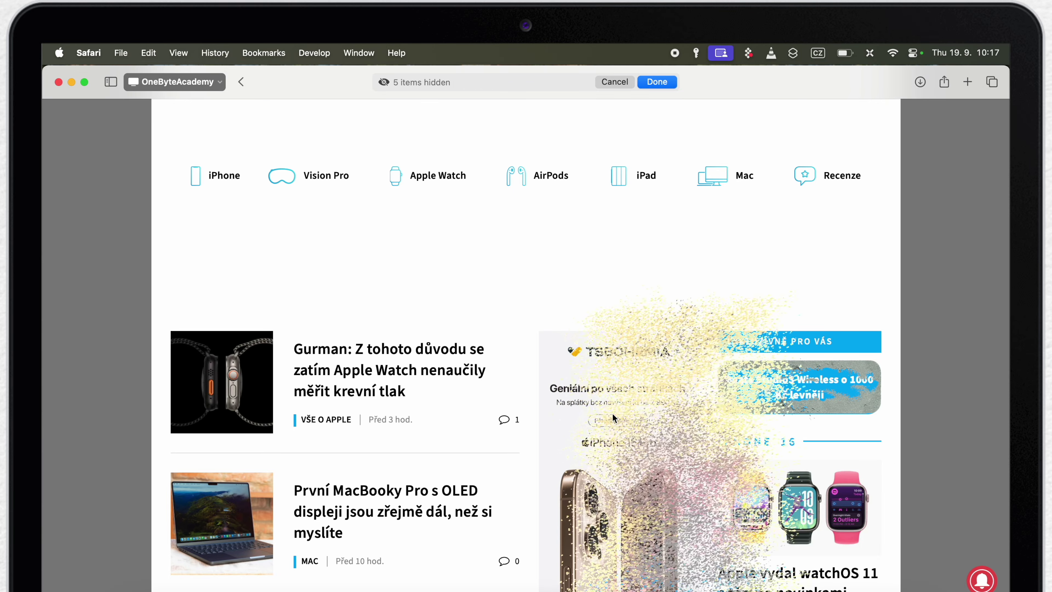
left_click(599, 432)
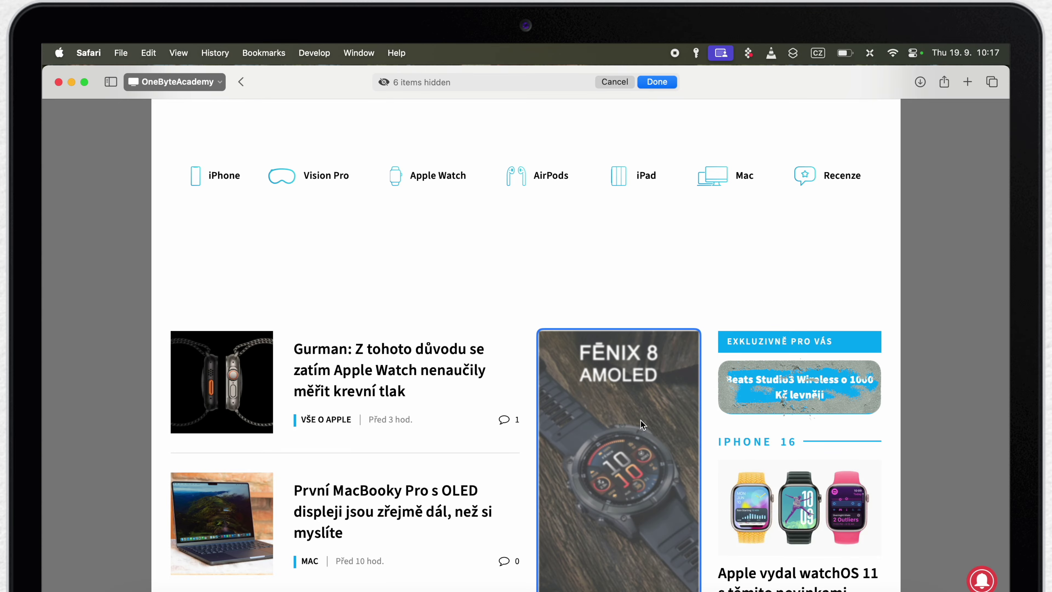
left_click(640, 420)
left_click(618, 420)
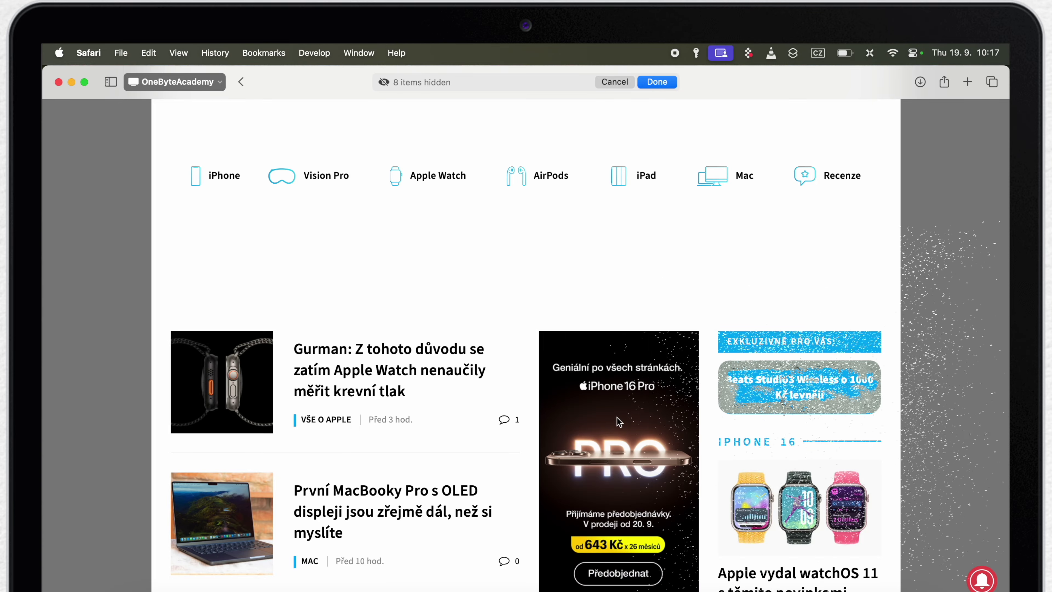
left_click(618, 423)
left_click(617, 421)
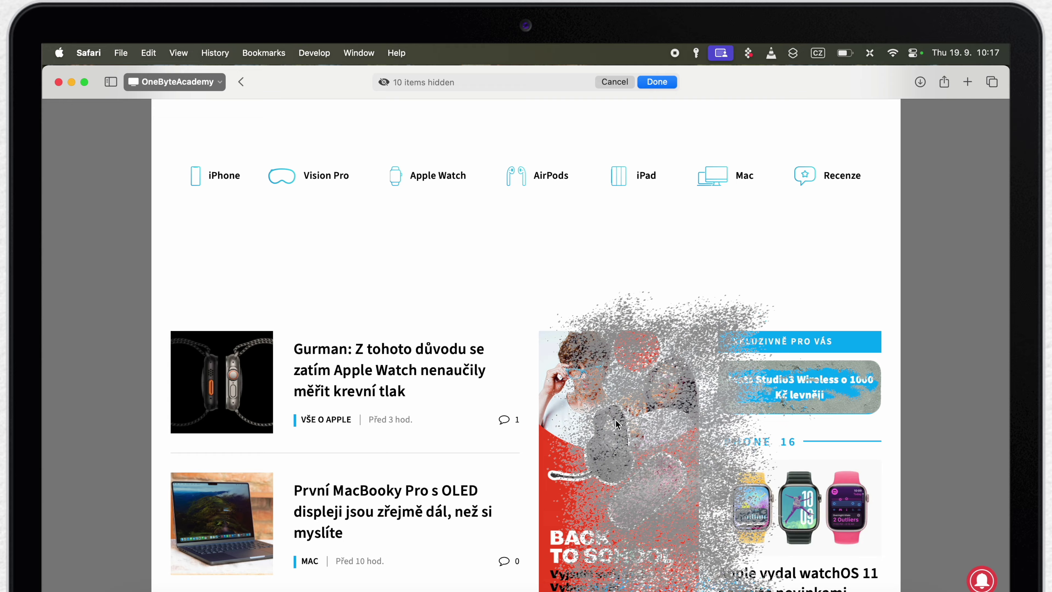
left_click(624, 422)
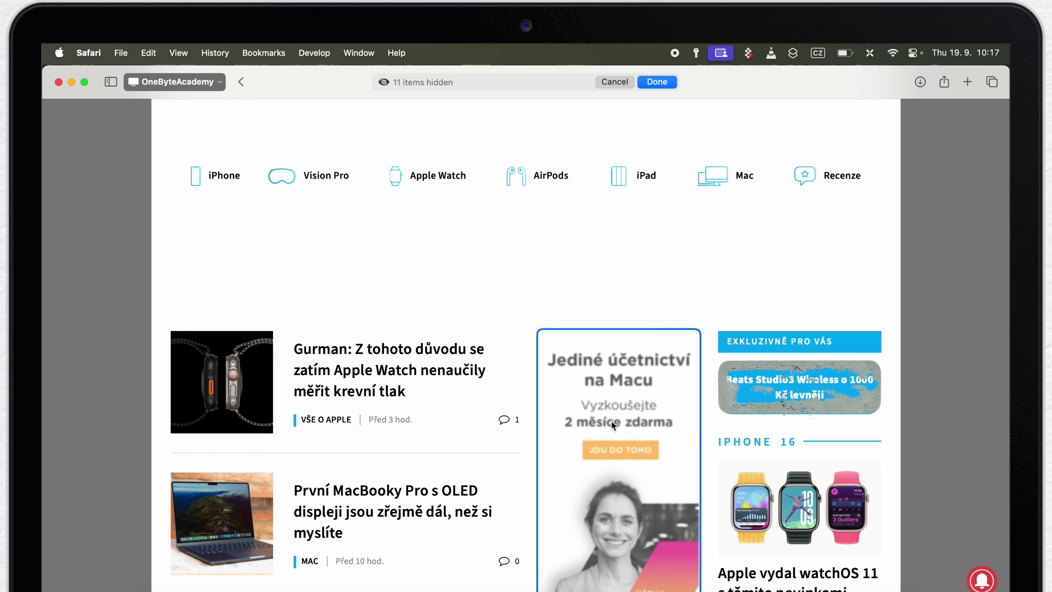
left_click(610, 420)
scroll(629, 439, "down", 5)
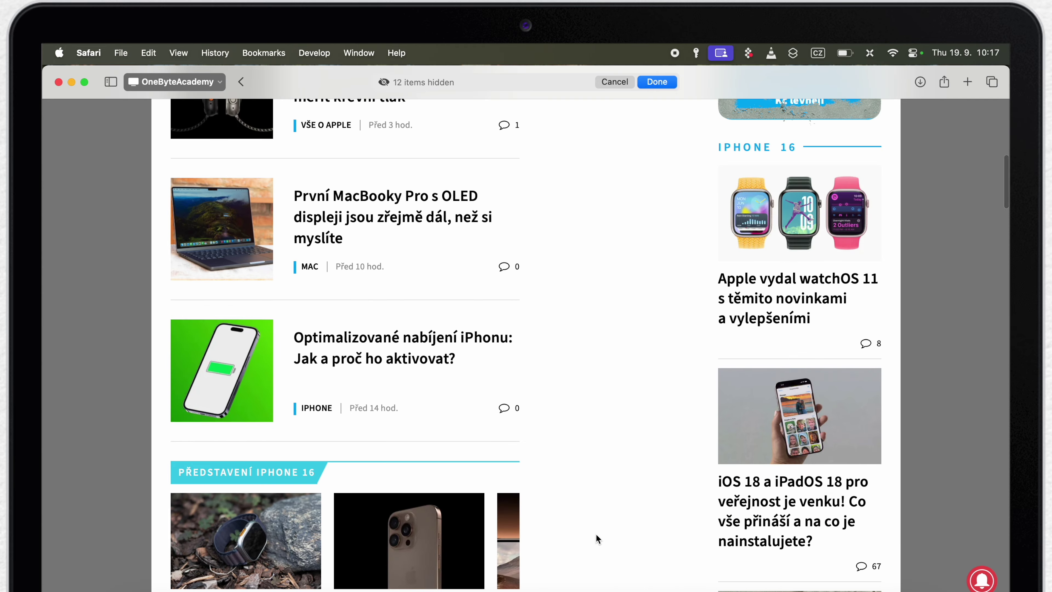
scroll(596, 534, "down", 15)
scroll(595, 533, "up", 6)
scroll(682, 356, "up", 10)
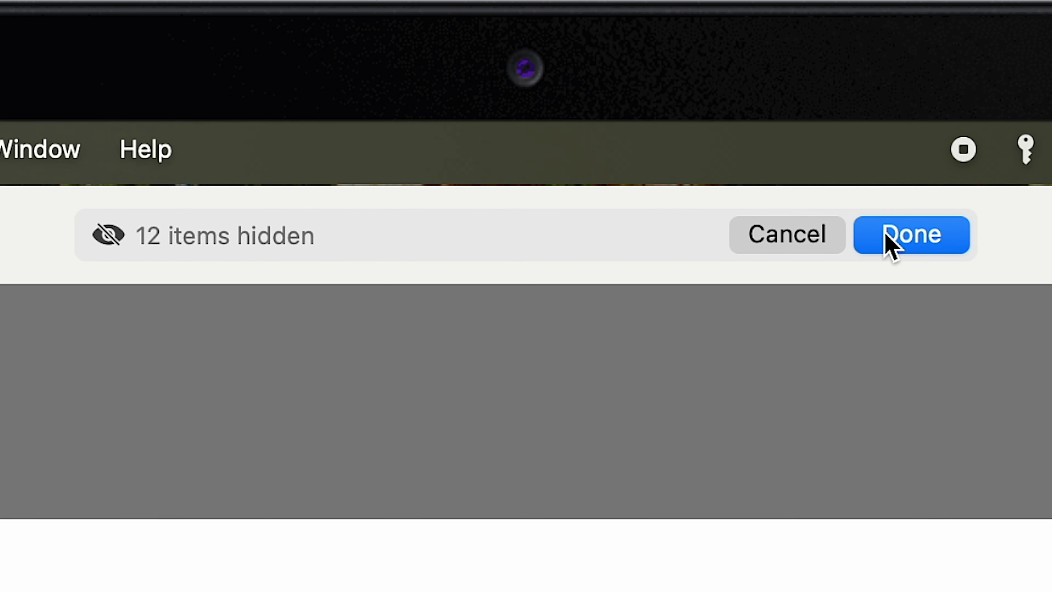
Confirm the twelve hidden items and bring System Settings to the front.
left_click(891, 244)
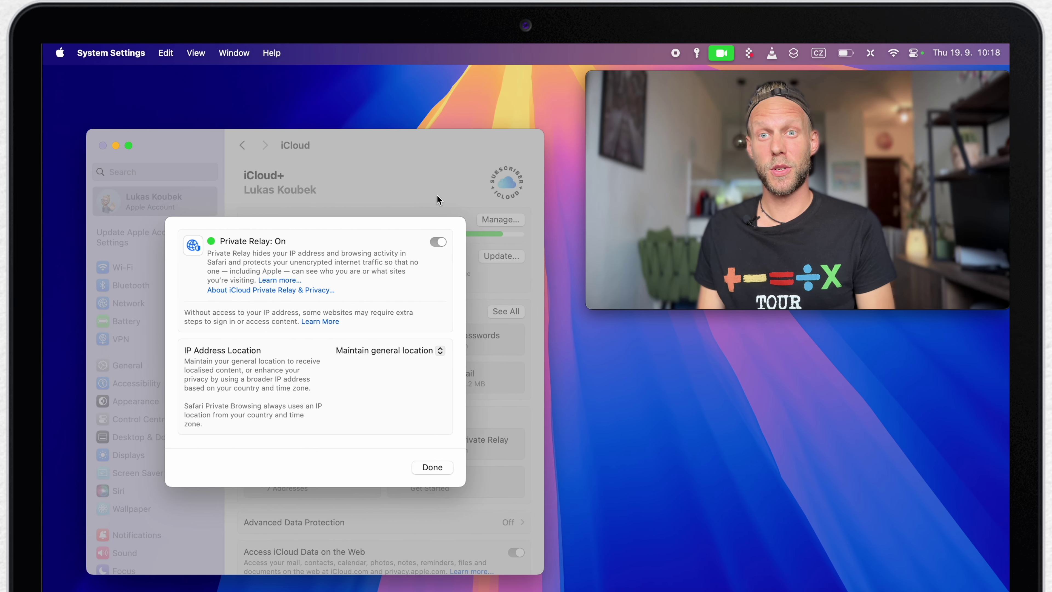
left_click(437, 200)
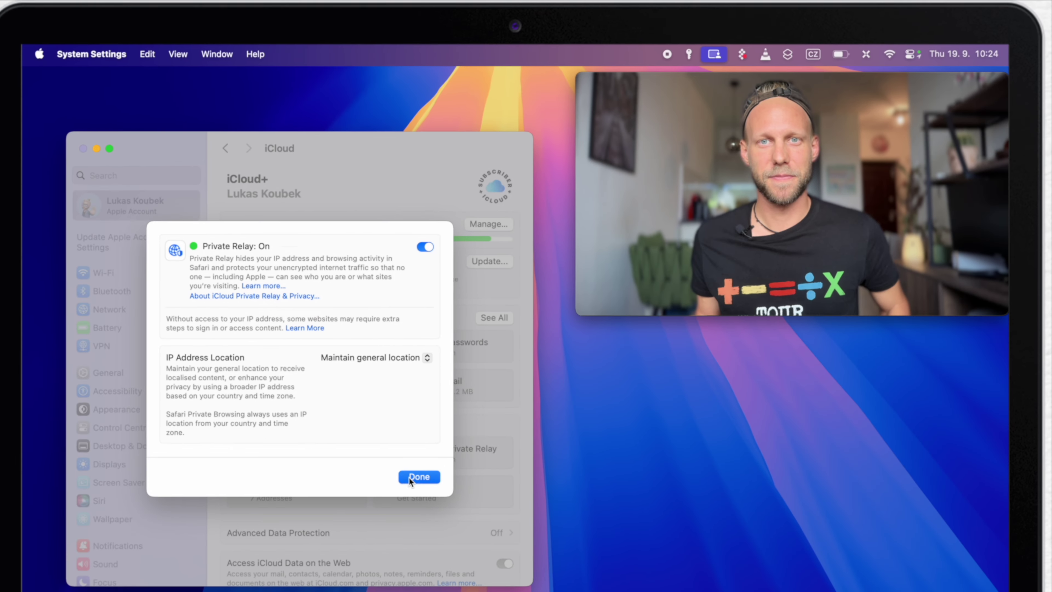
Leave Private Relay details and show General > Software Update's Automatic Updates options.
left_click(408, 477)
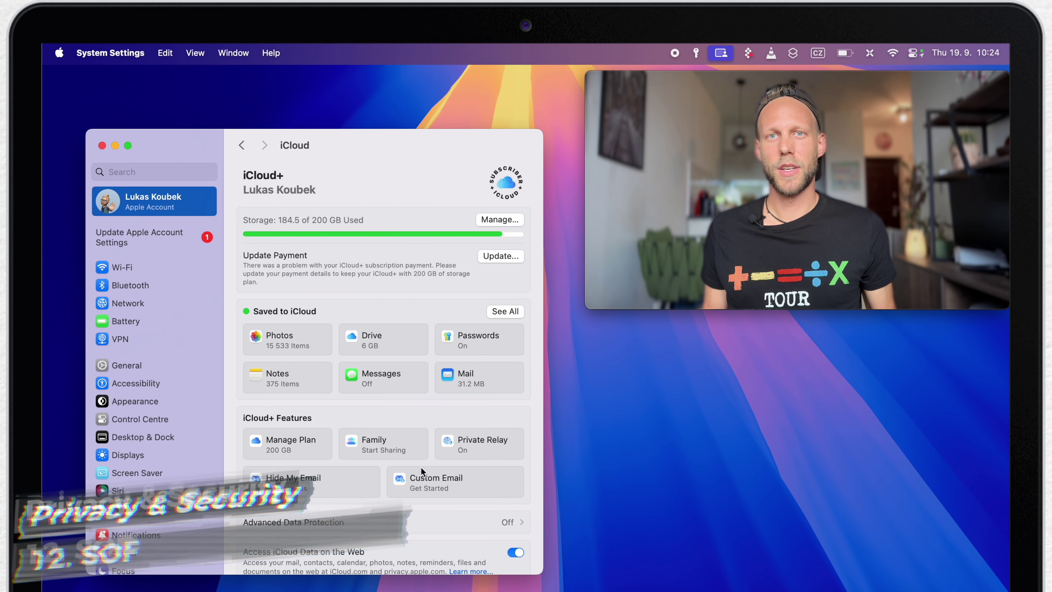
left_click(133, 365)
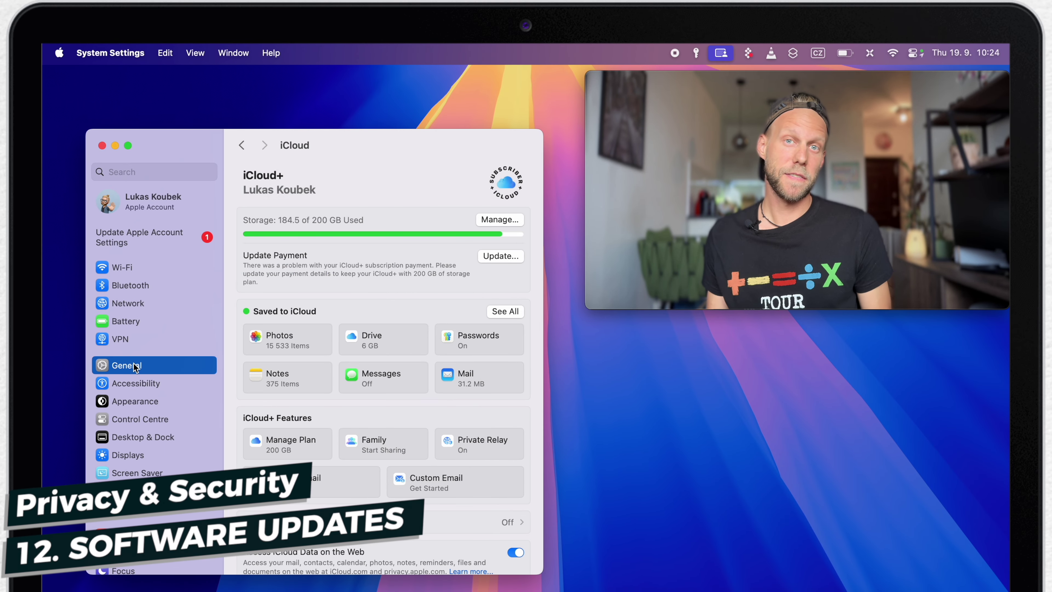
left_click(363, 329)
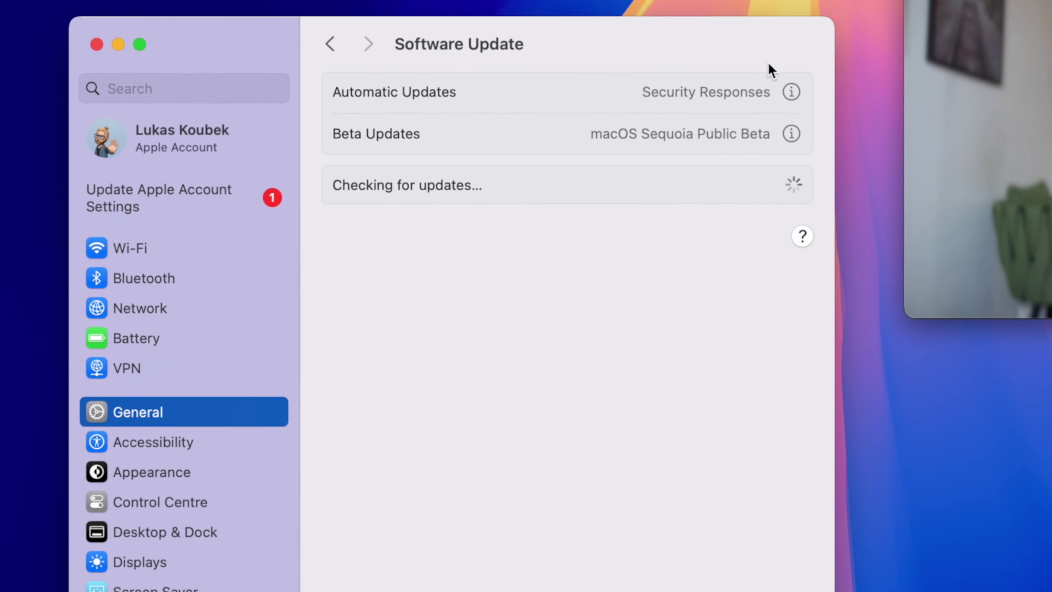
left_click(808, 87)
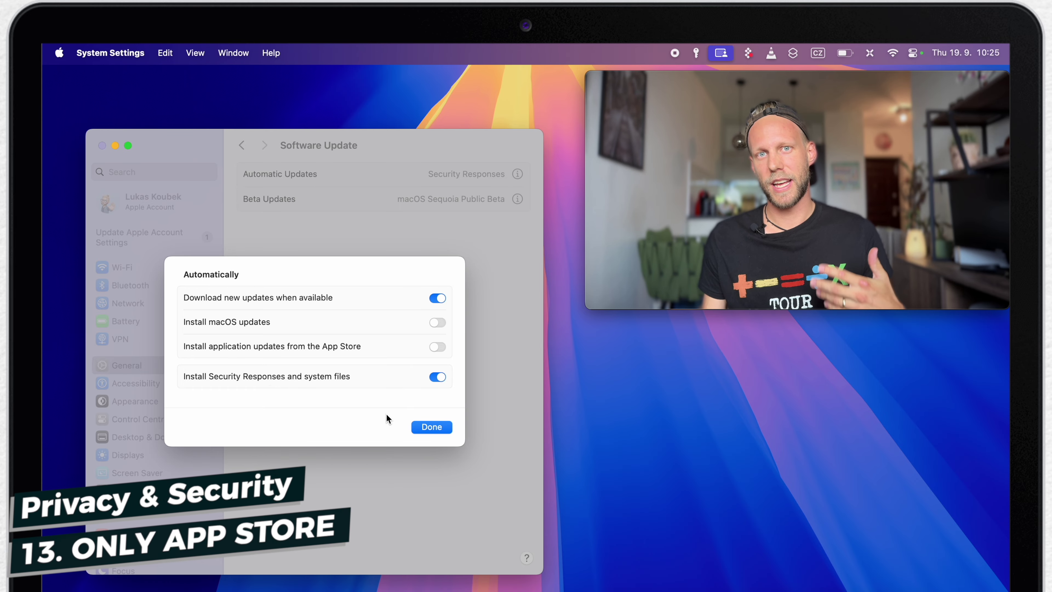
In Privacy & Security, show the Allow applications from choices: App Store or App Store & Known Developers.
left_click(430, 427)
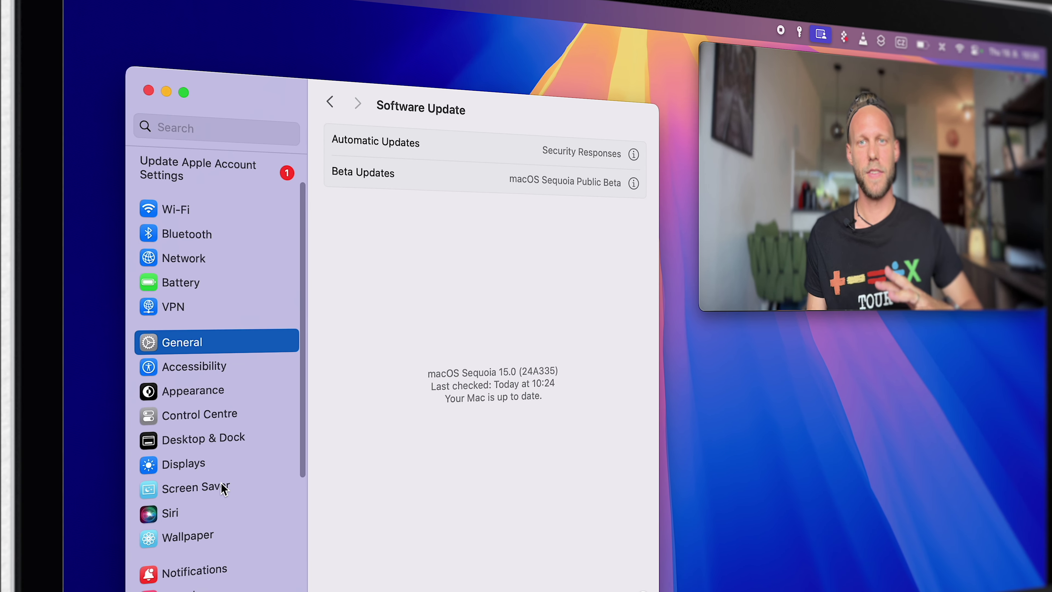
scroll(224, 488, "down", 8)
left_click(187, 389)
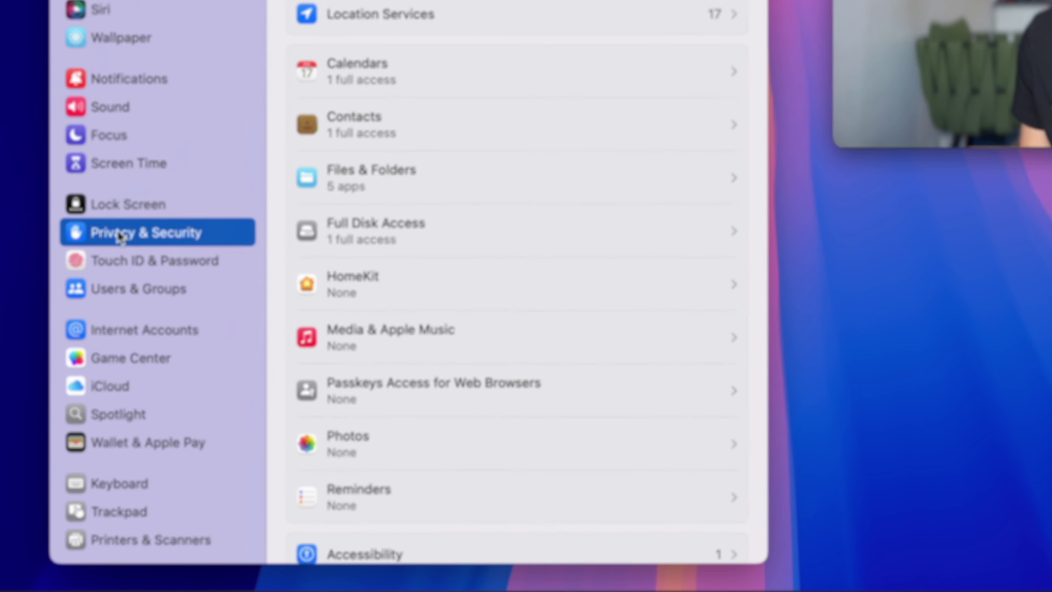
scroll(601, 222, "down", 20)
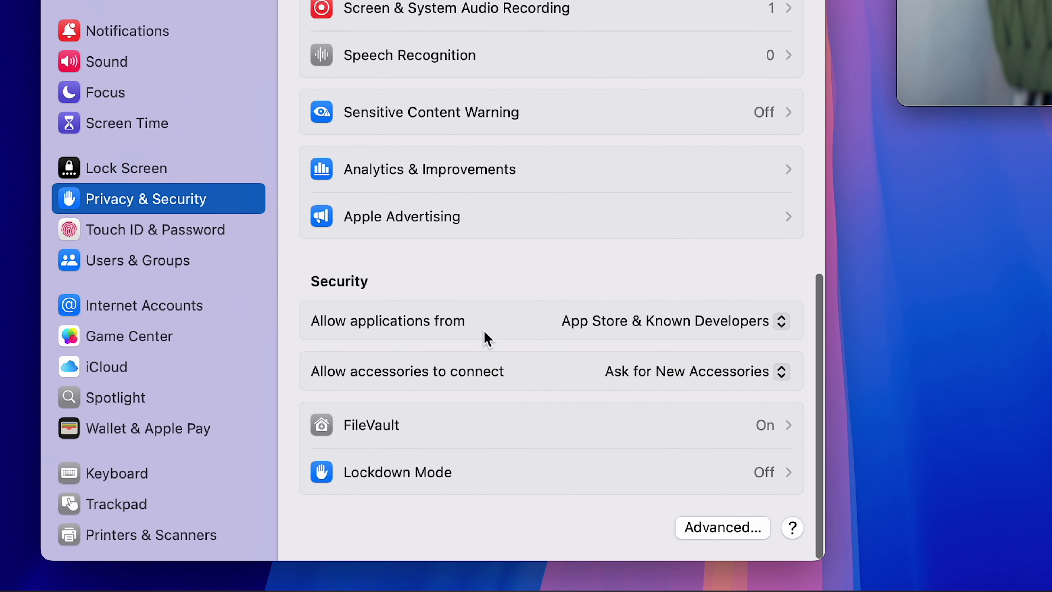
left_click(672, 322)
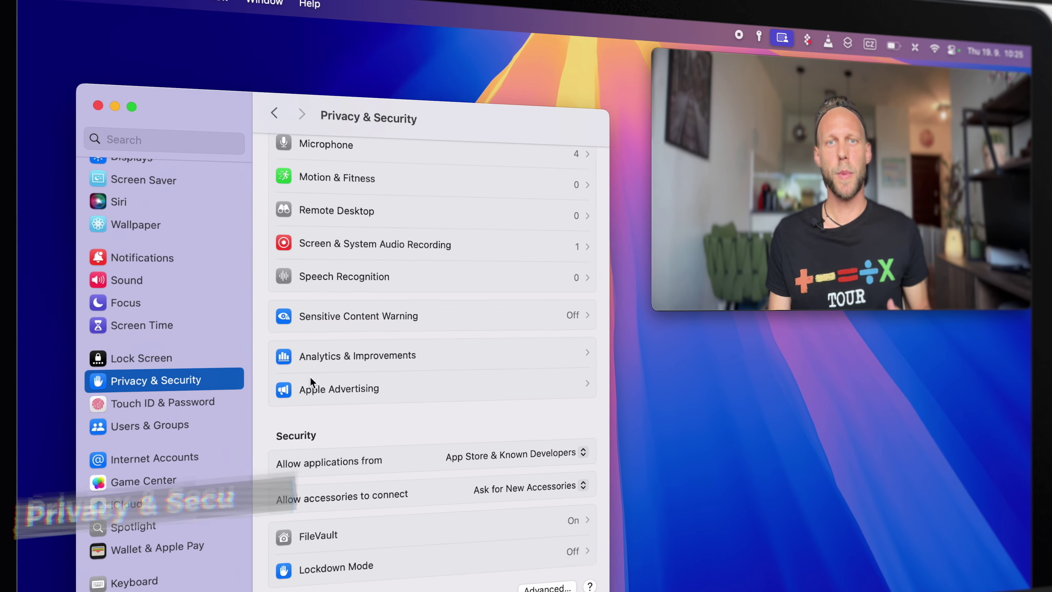
Open General > Sharing and check that File Sharing through Remote Application Scripting are off.
scroll(153, 290, "up", 5)
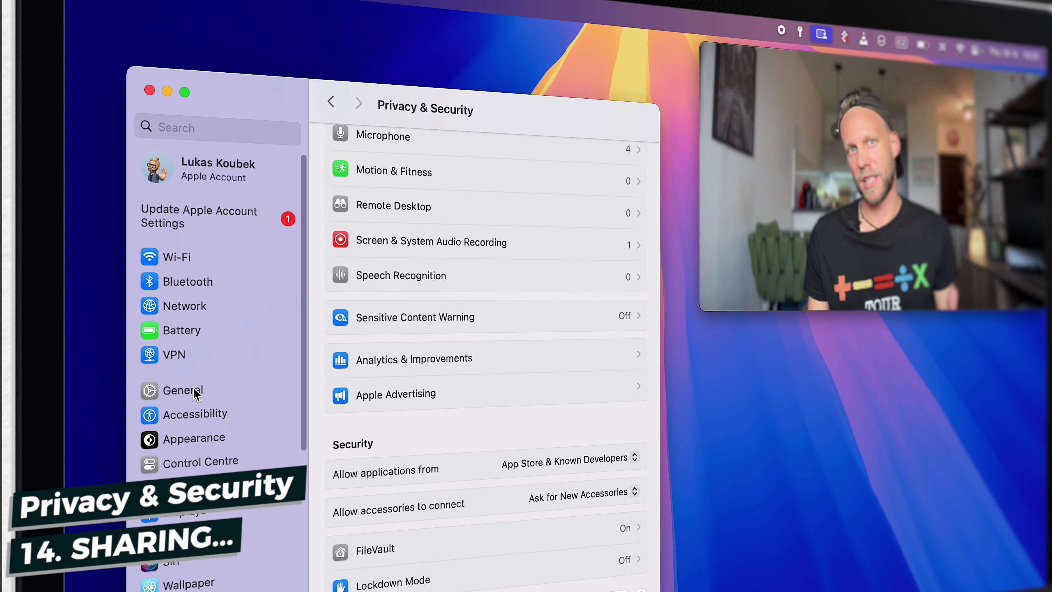
left_click(196, 392)
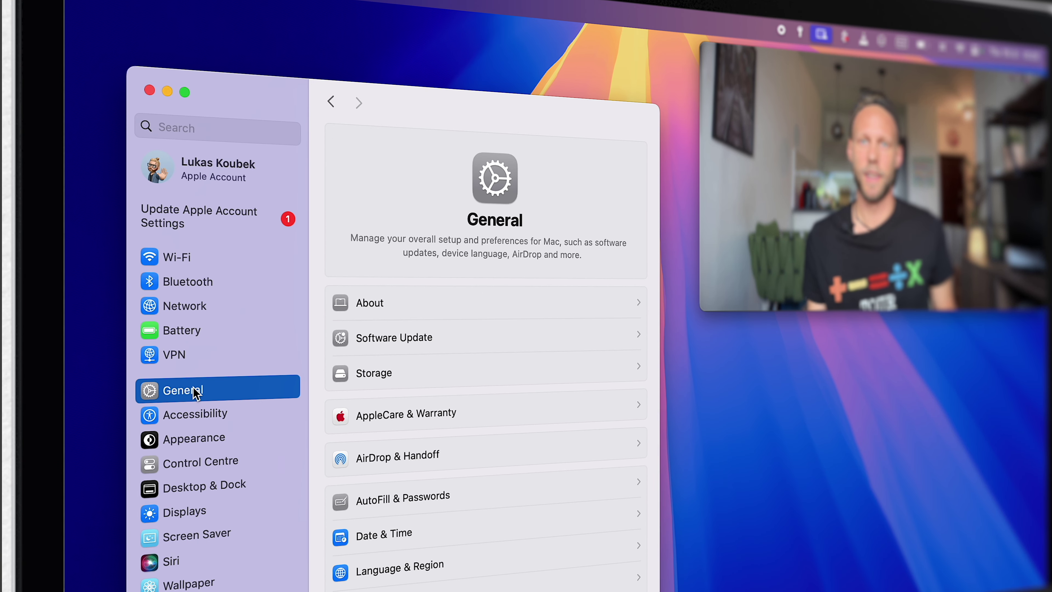
scroll(488, 411, "down", 4)
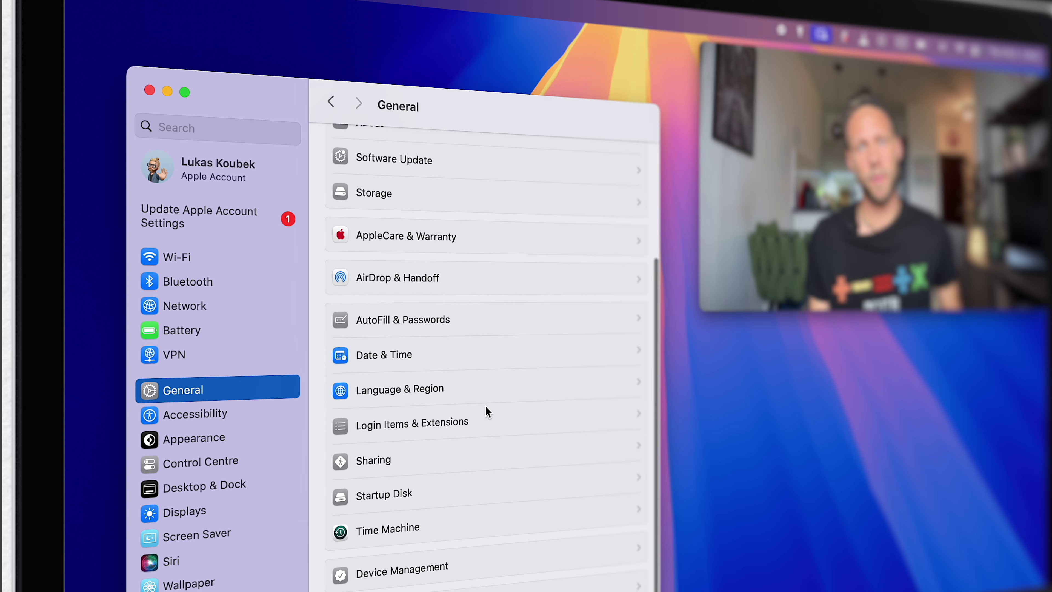
left_click(428, 458)
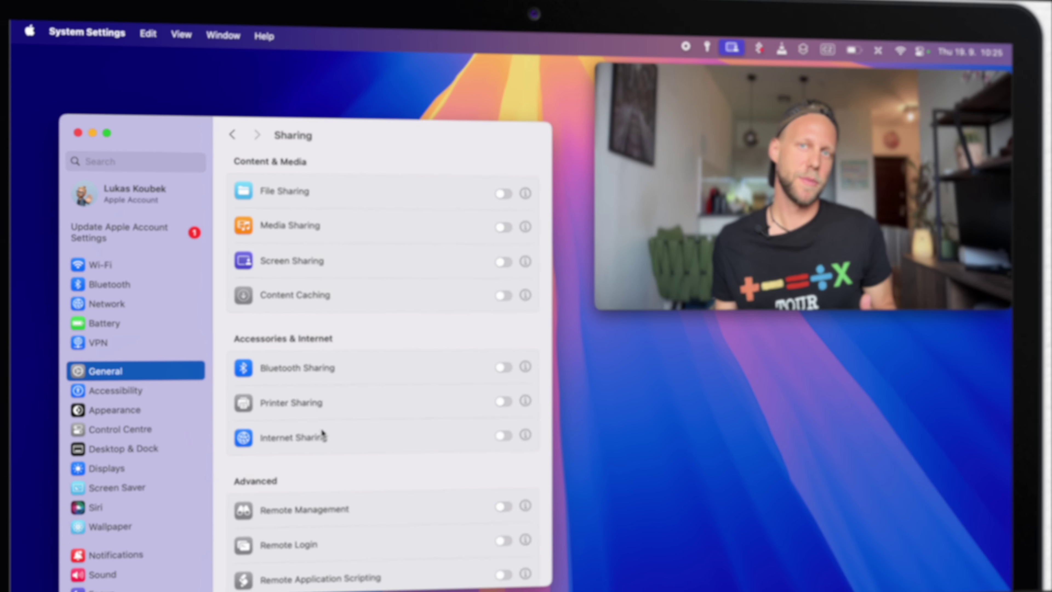
scroll(479, 472, "down", 5)
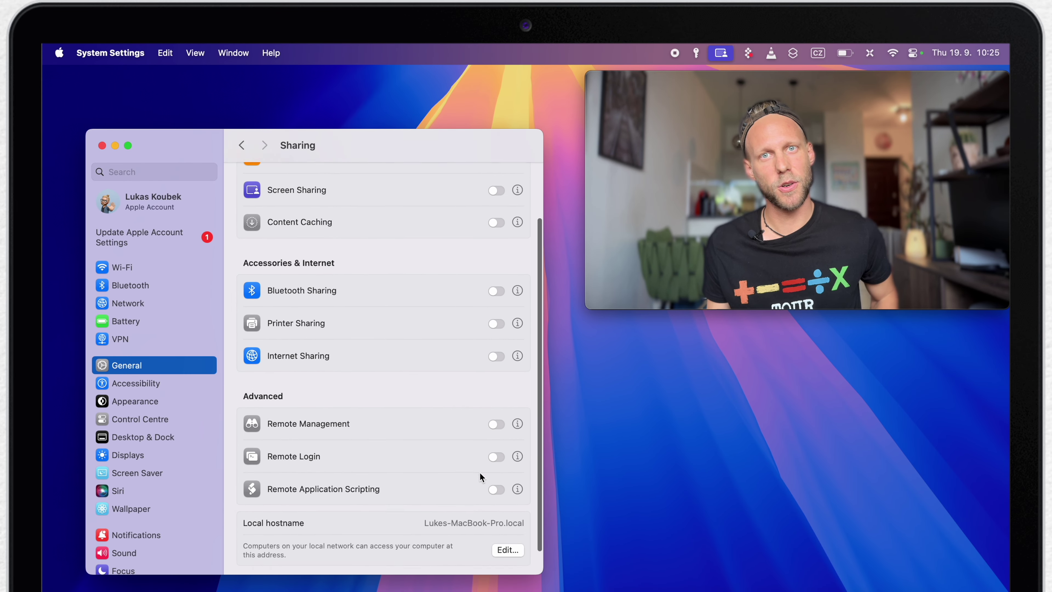
scroll(479, 471, "up", 5)
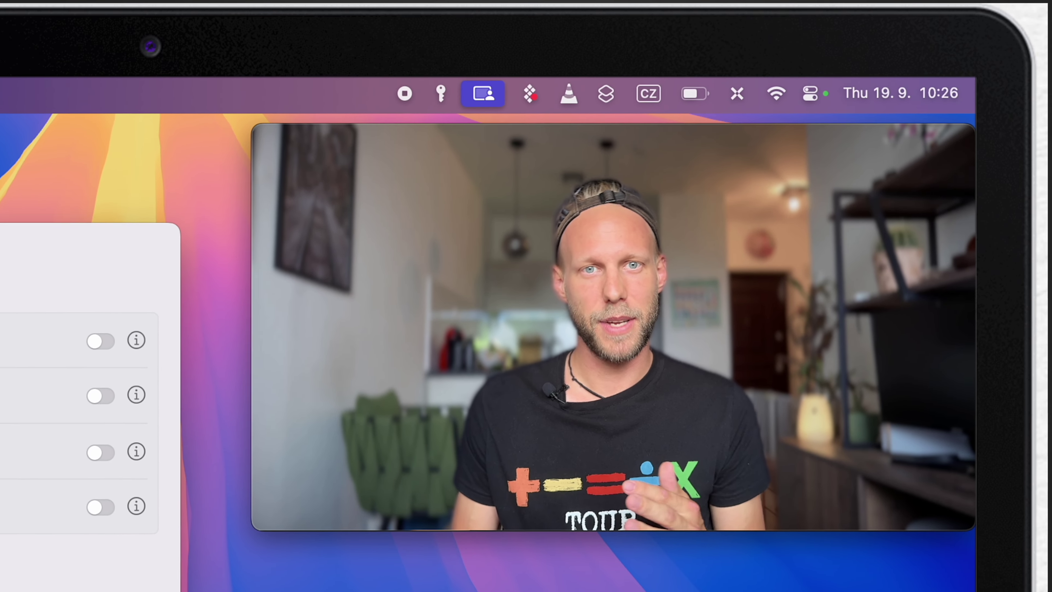
Close System Settings, move the Movie Recording window to the lower right, and invoke Siri.
key("super+w")
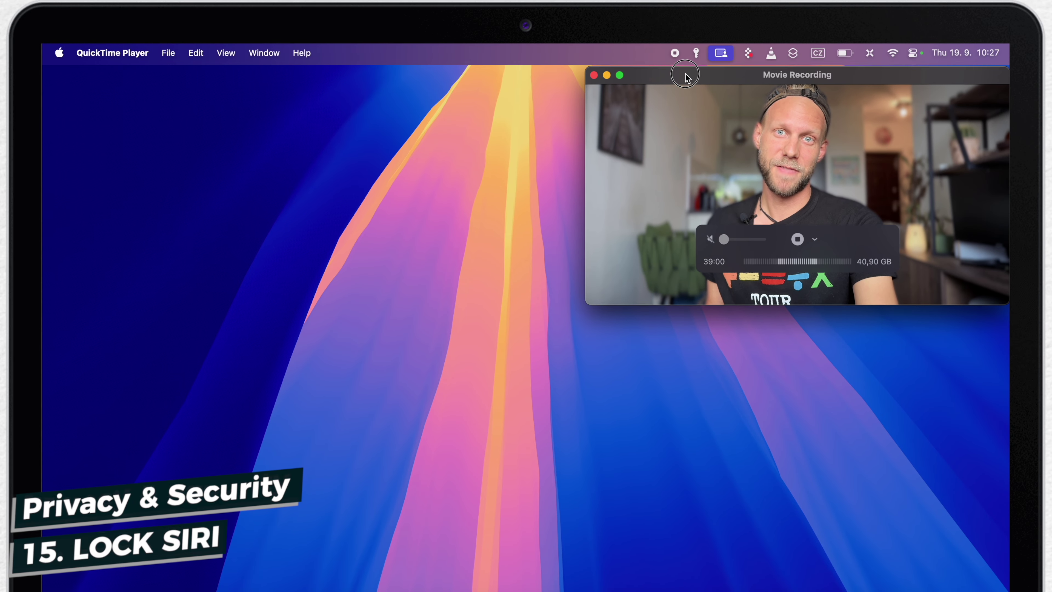
left_click_drag(664, 74, 664, 286)
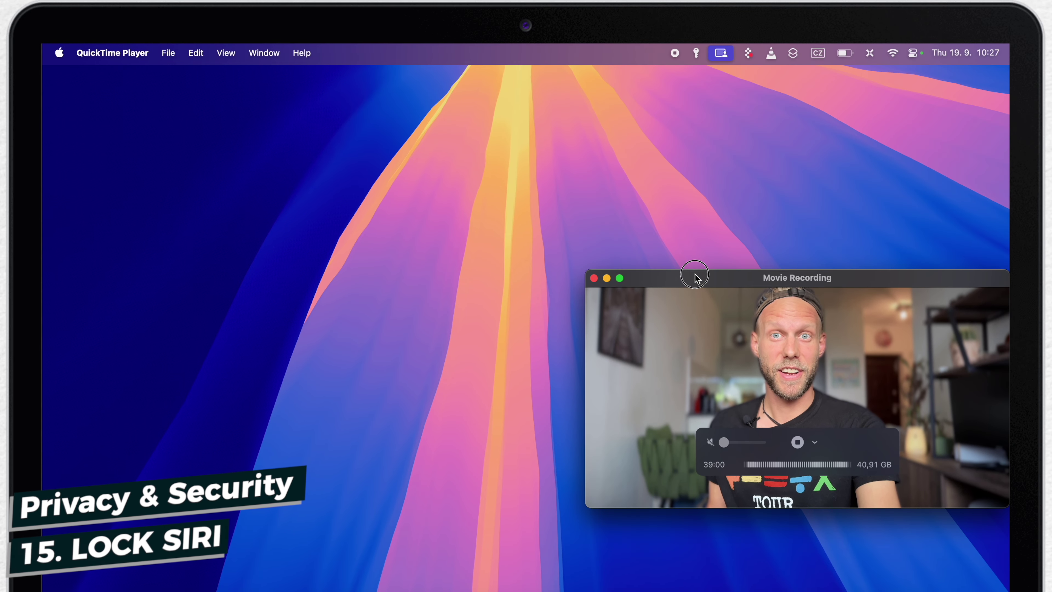
key("super+space")
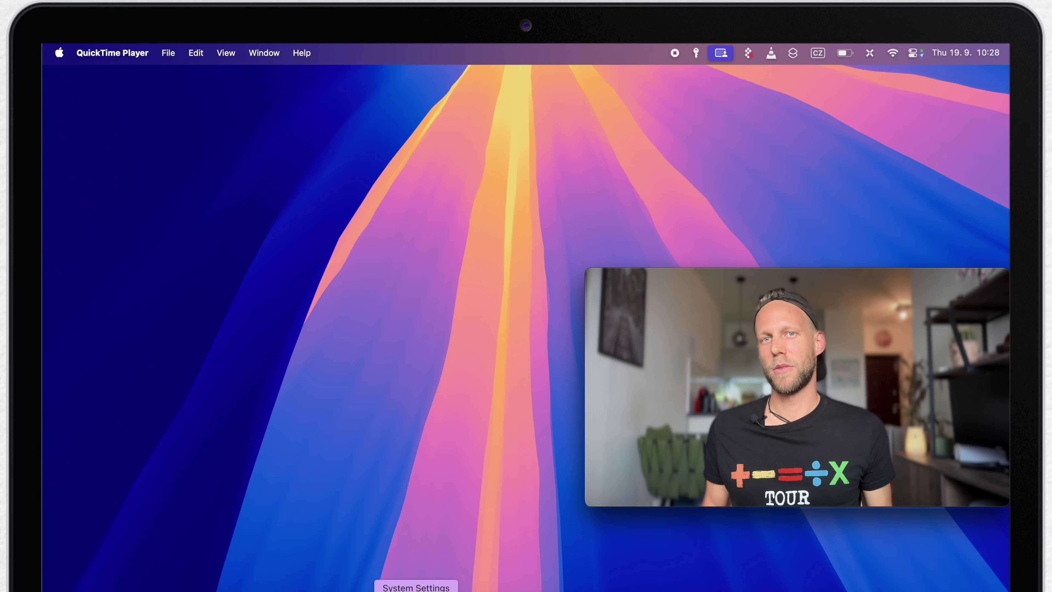
In System Settings' Siri pane, turn off Allow Siri when locked while keeping Siri on.
left_click(415, 590)
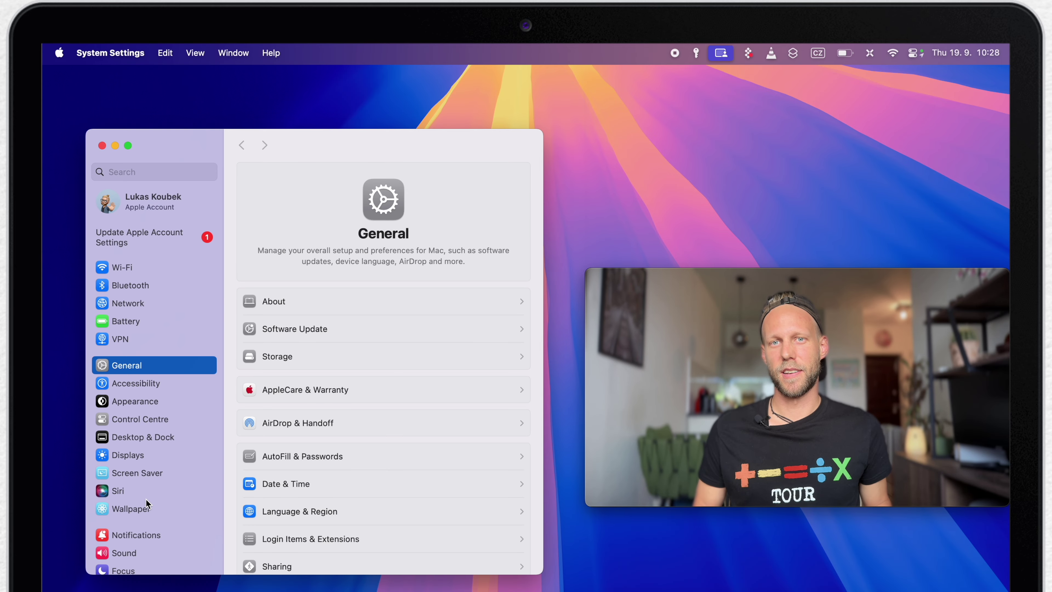
left_click(133, 493)
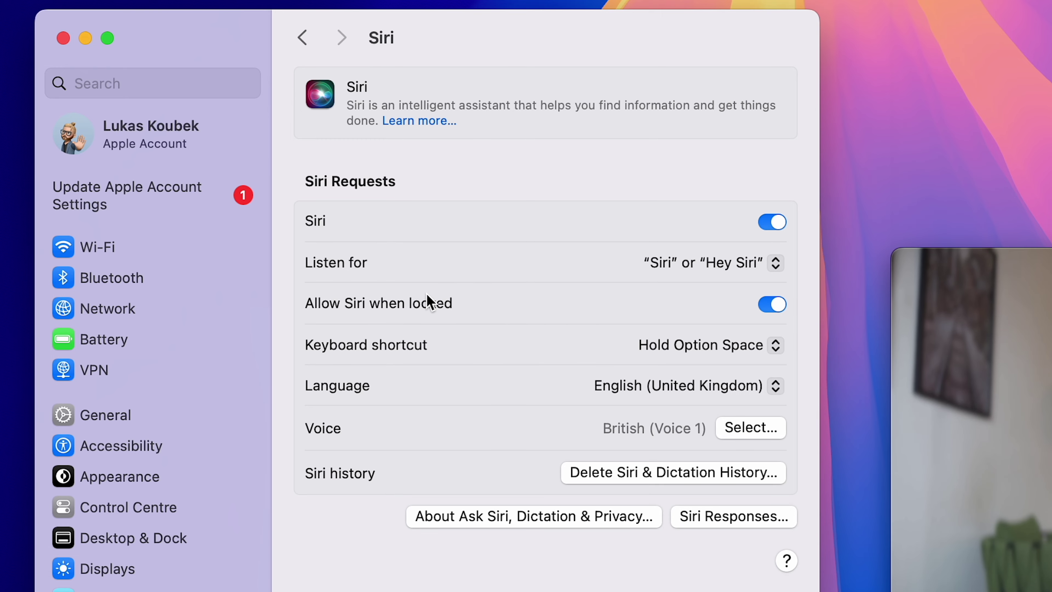
left_click(767, 310)
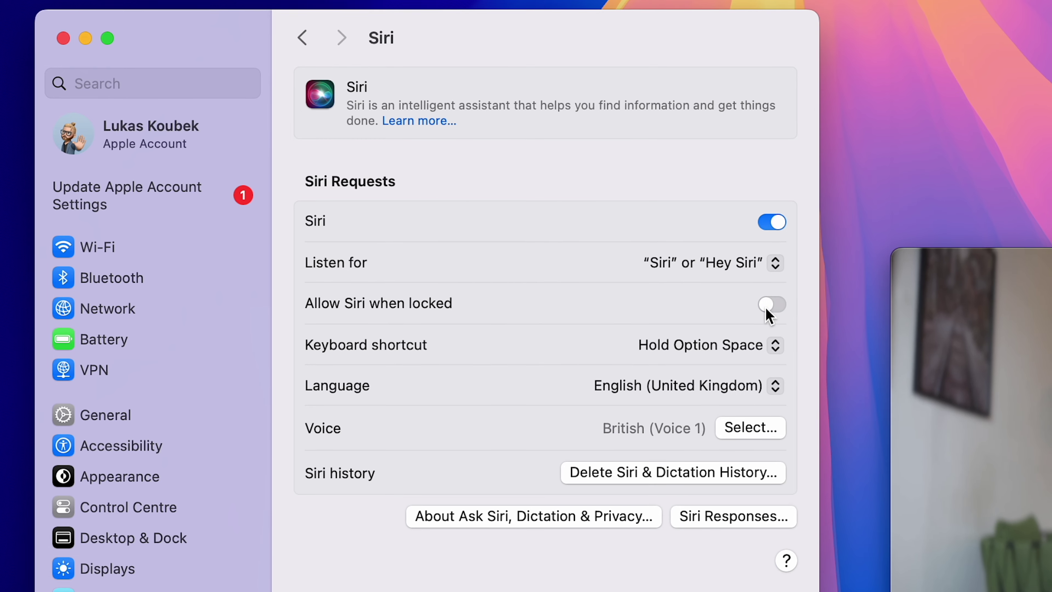